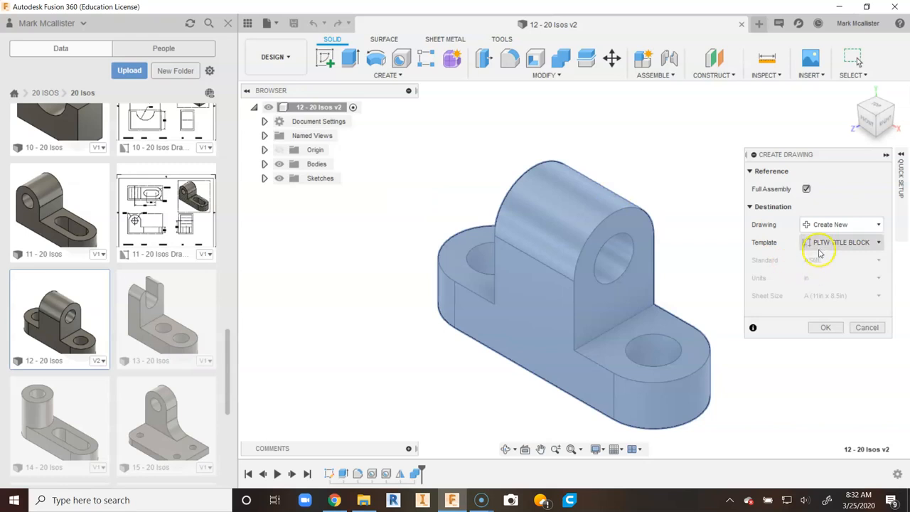
# Step: Create a drawing with the PLTW TITLE BLOCK template and place a front base view at 1:3 scale in the sheet's lower-left area
pyautogui.click(817, 328)
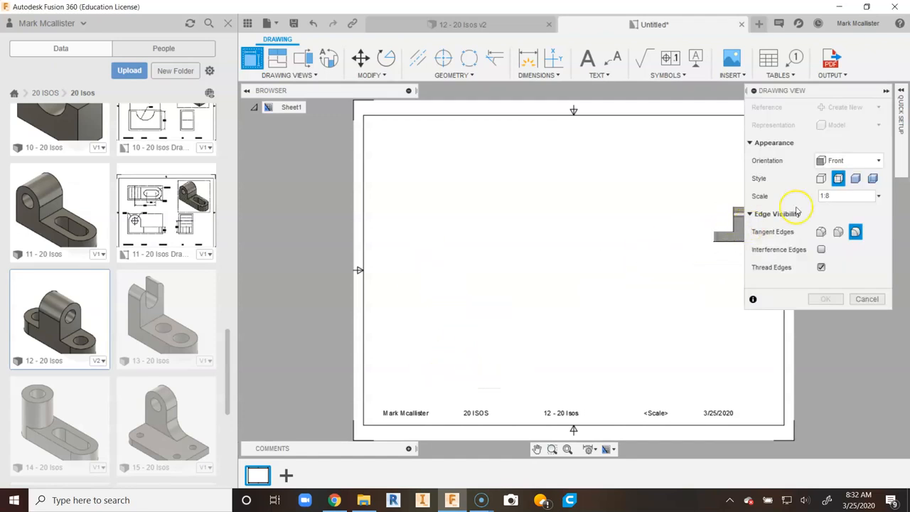
pyautogui.click(880, 199)
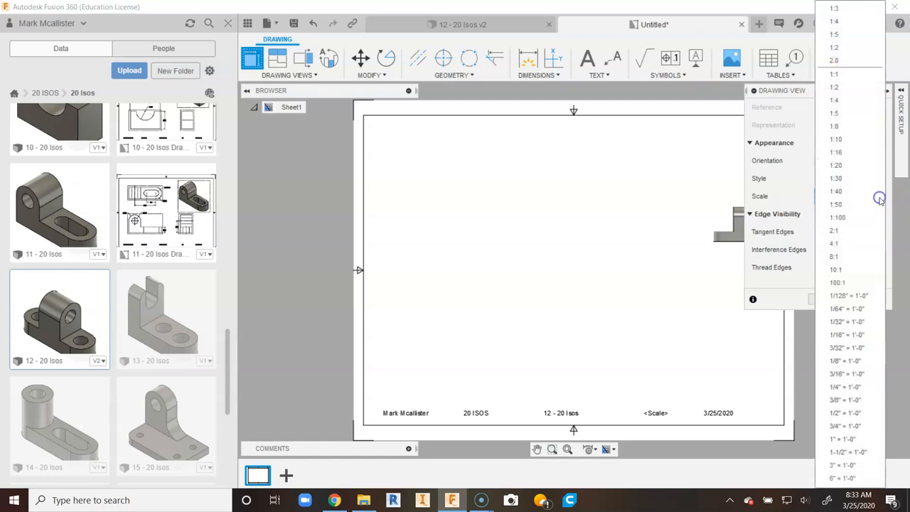
pyautogui.click(853, 20)
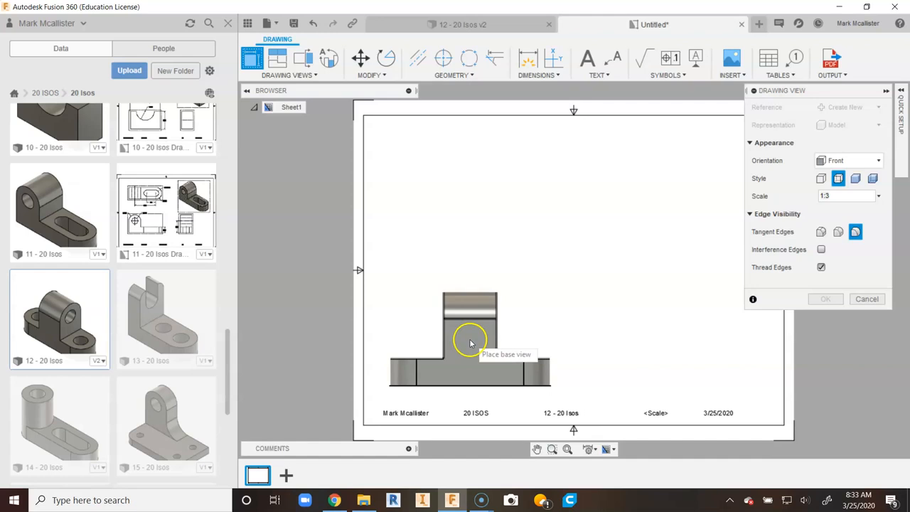
pyautogui.click(470, 344)
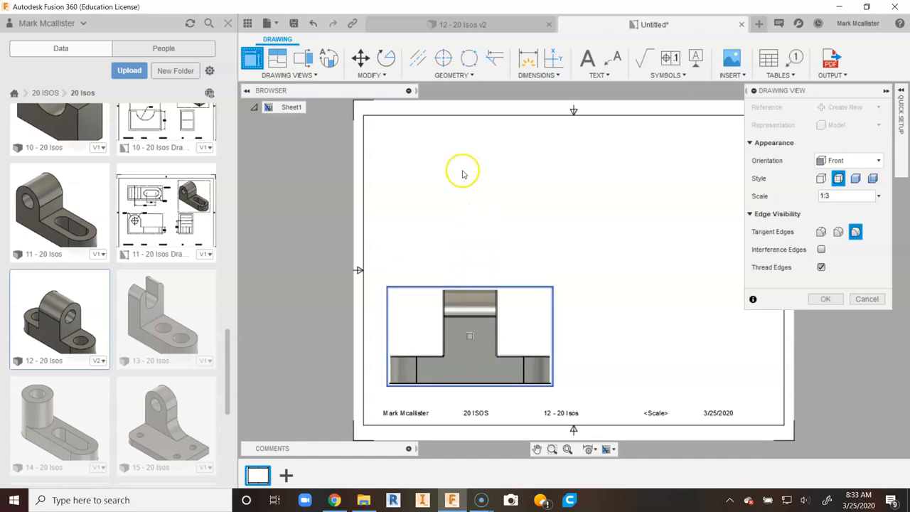
pyautogui.click(826, 299)
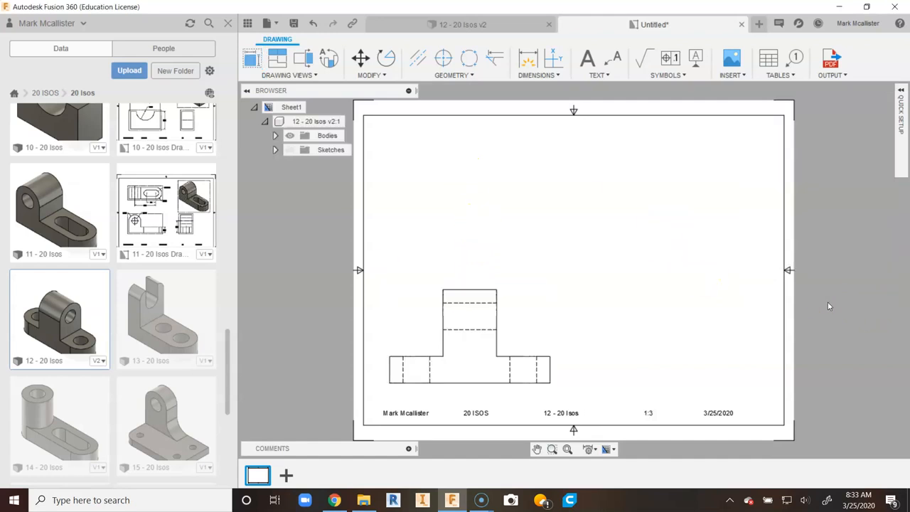
# Step: Project the top, right side and isometric views from the front base view
pyautogui.click(288, 63)
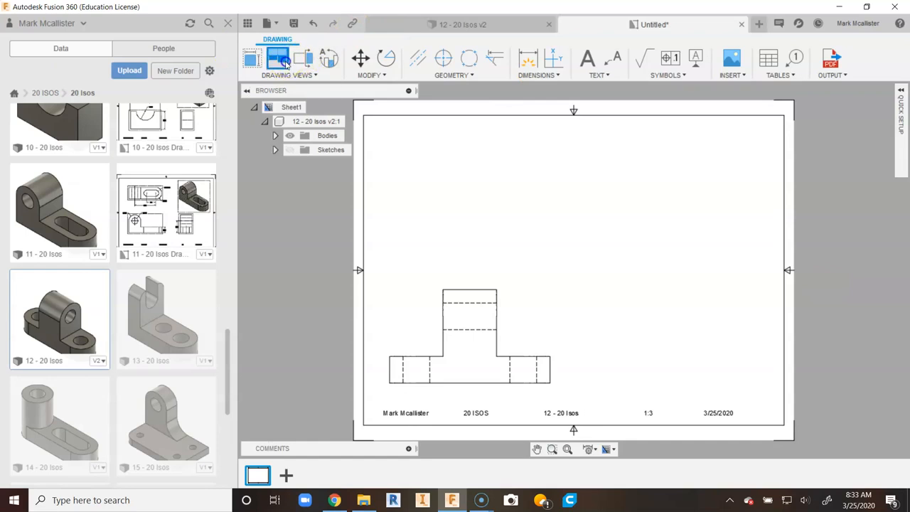
pyautogui.click(457, 316)
pyautogui.click(466, 200)
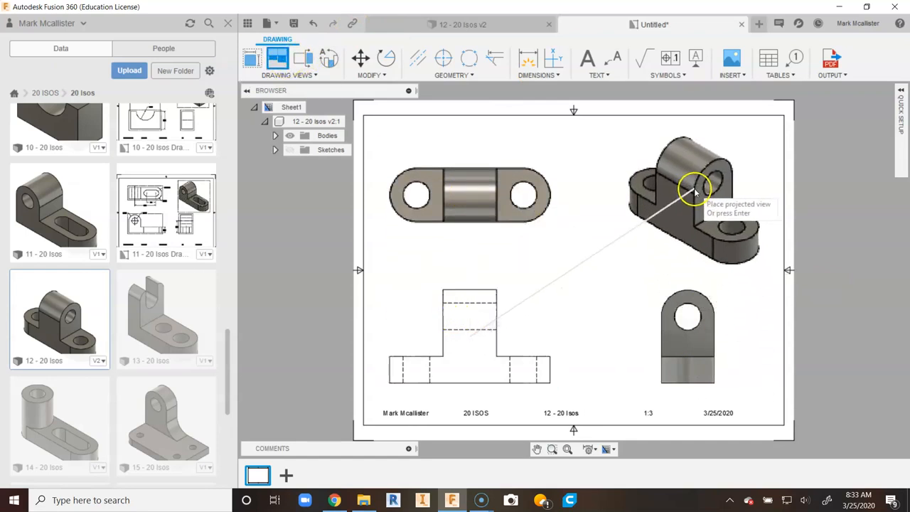
pyautogui.rightClick(647, 213)
pyautogui.click(683, 213)
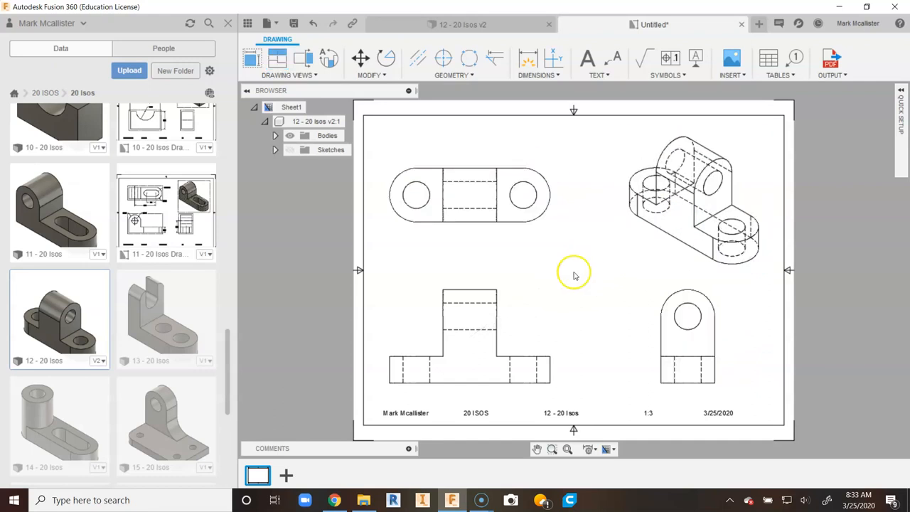
# Step: Change the isometric view's style to shaded without hidden edges
pyautogui.click(640, 256)
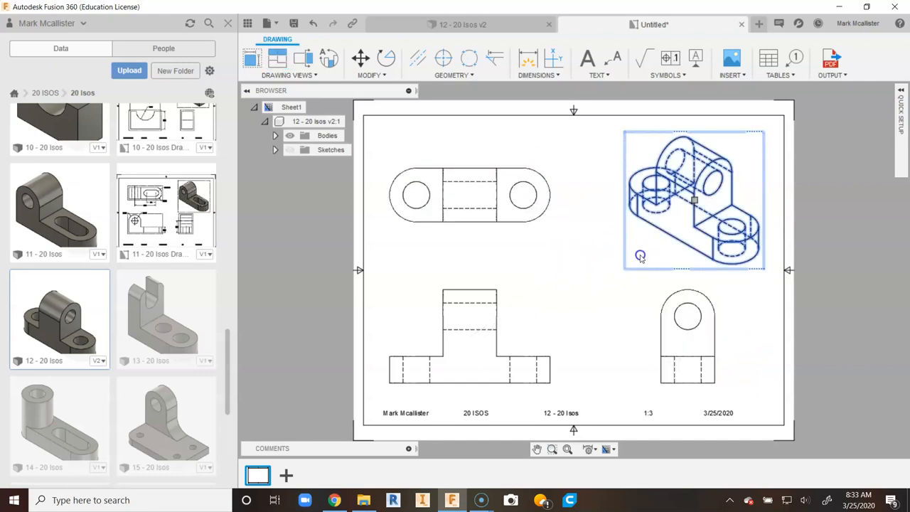
pyautogui.doubleClick(640, 256)
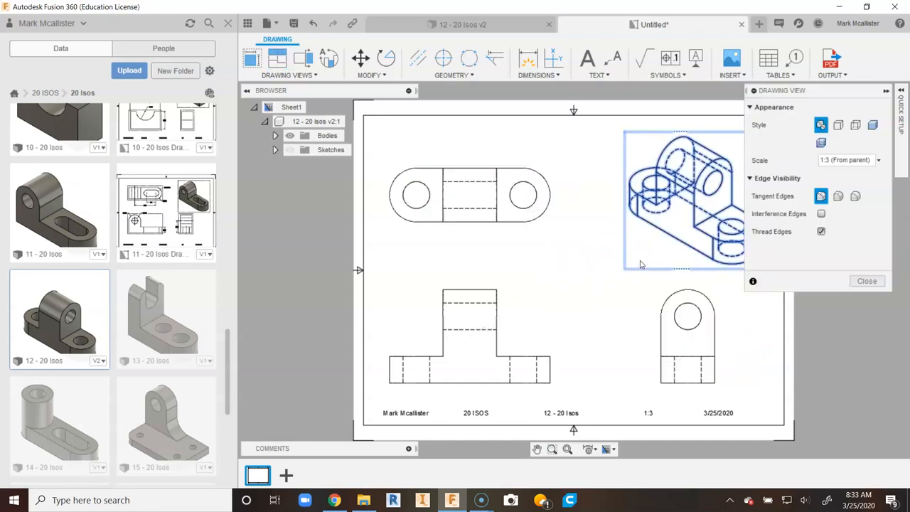
pyautogui.click(872, 125)
pyautogui.click(865, 281)
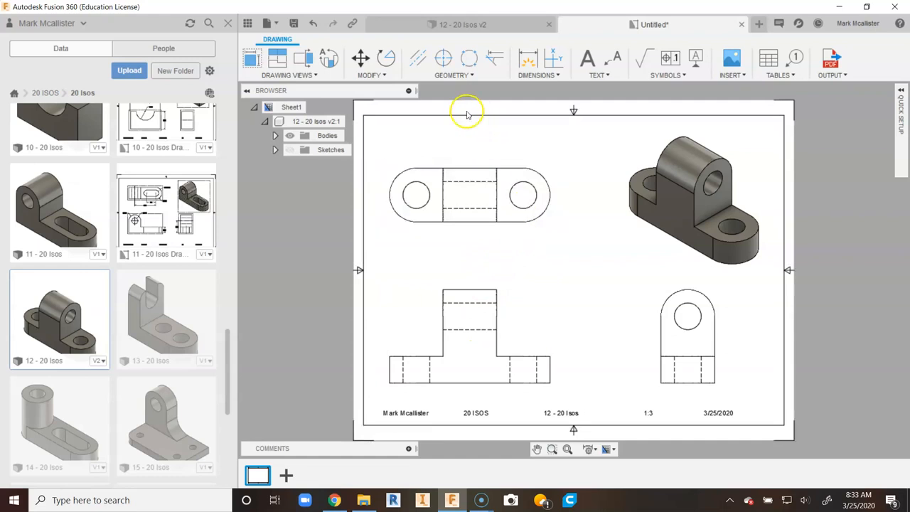
# Step: Add center marks to both round holes in the top view
pyautogui.click(445, 61)
pyautogui.scroll(1, 549, 212)
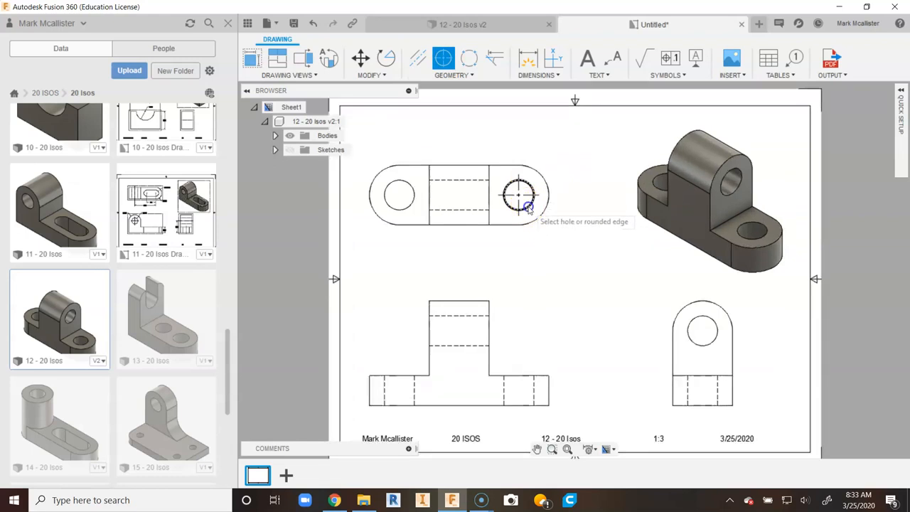
pyautogui.scroll(3, 522, 197)
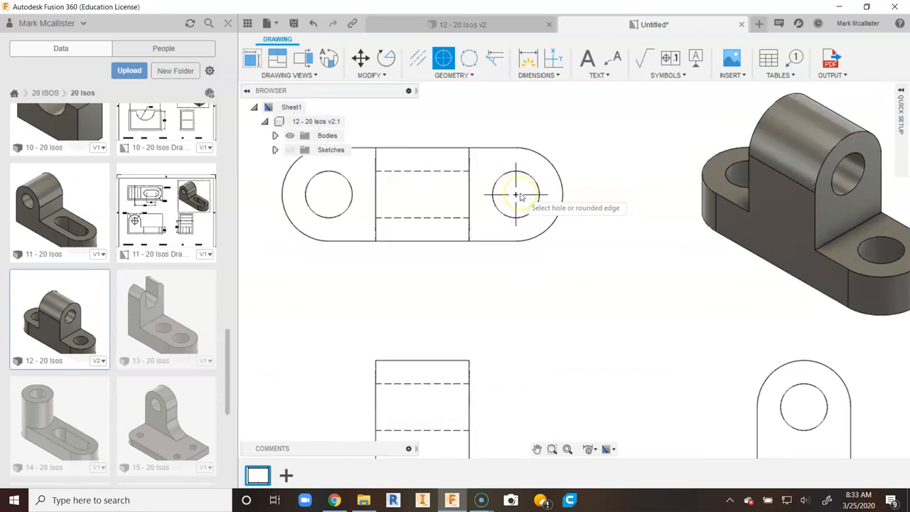
pyautogui.click(523, 192)
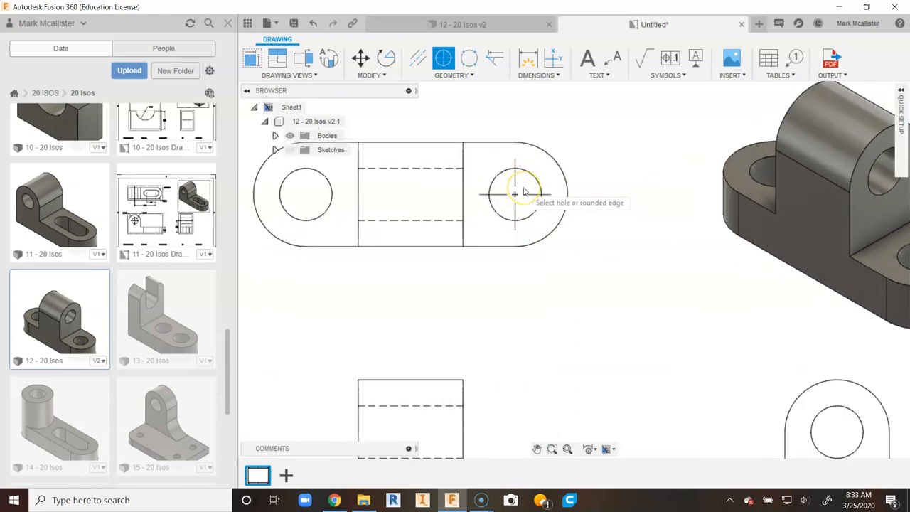
pyautogui.click(331, 208)
# Step: Add a center mark to the round hole in the right side view
pyautogui.scroll(-2, 332, 208)
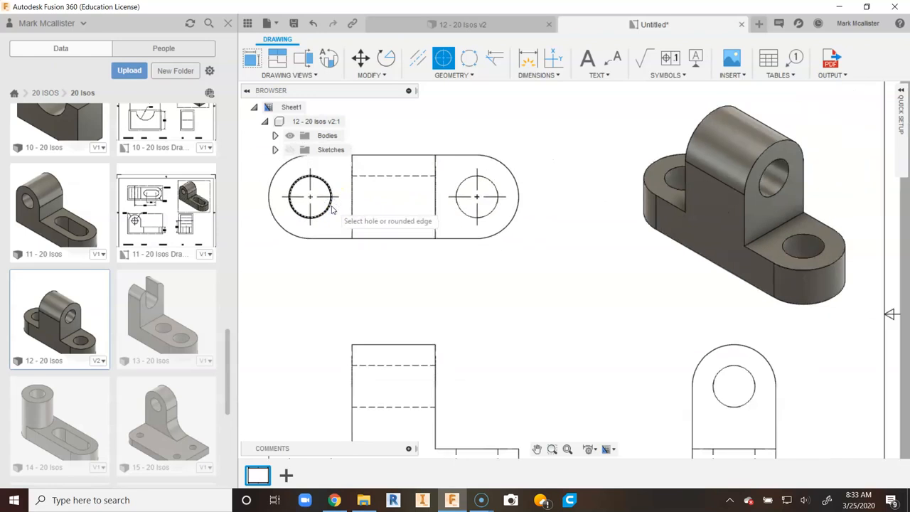
pyautogui.scroll(-1, 332, 207)
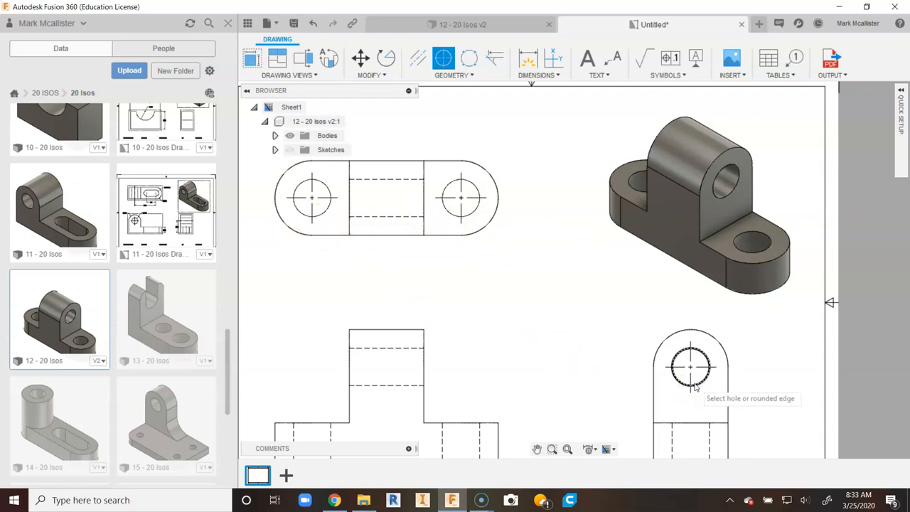
pyautogui.click(675, 340)
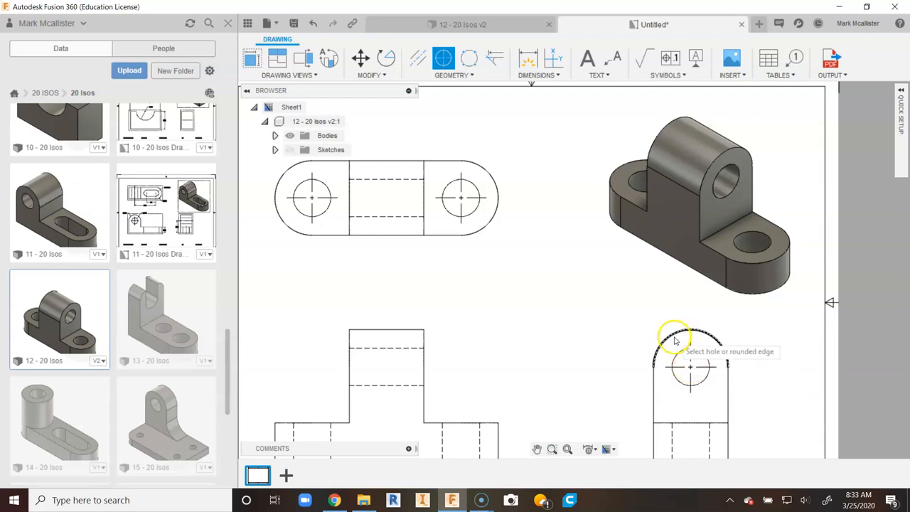
pyautogui.moveTo(685, 366); pyautogui.dragTo(678, 330, button='middle')
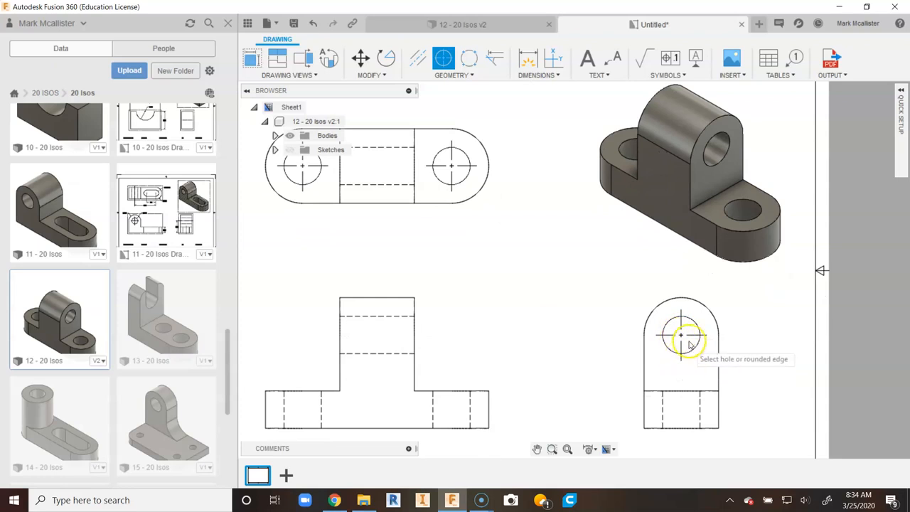
pyautogui.rightClick(515, 250)
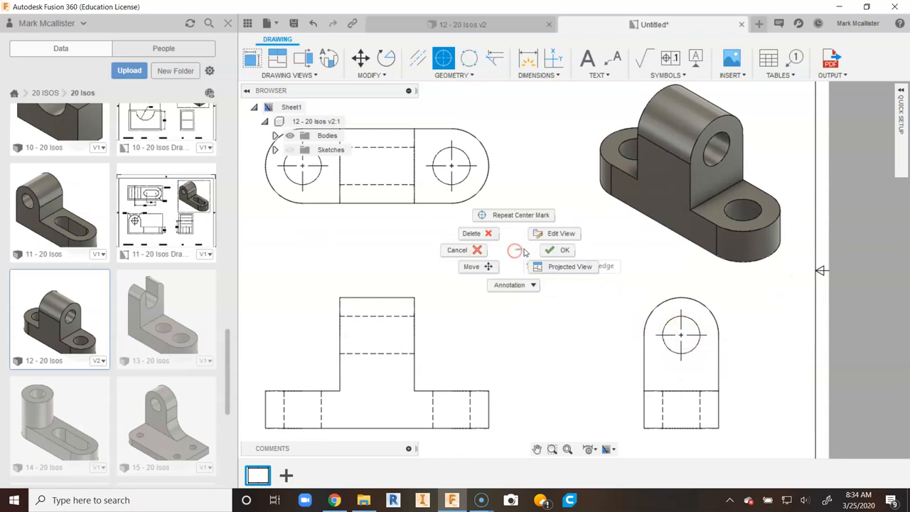
pyautogui.click(541, 250)
pyautogui.scroll(2, 682, 319)
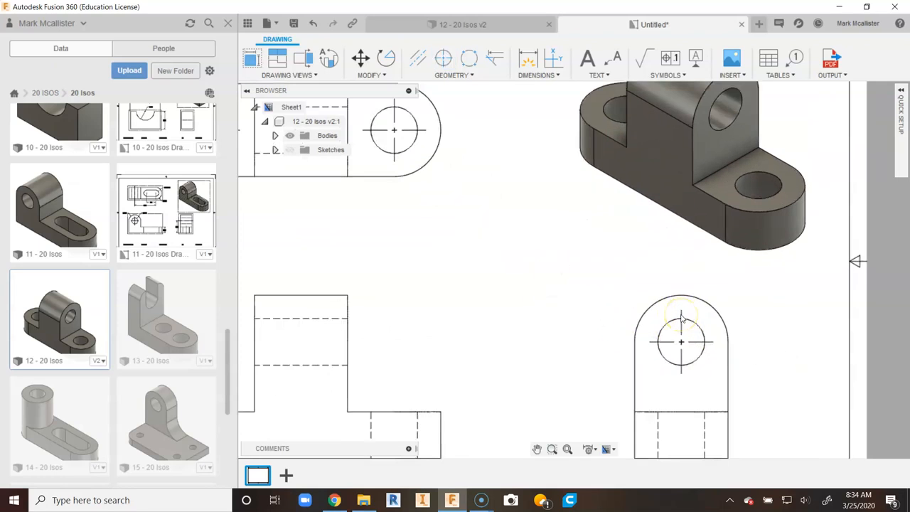
pyautogui.click(673, 322)
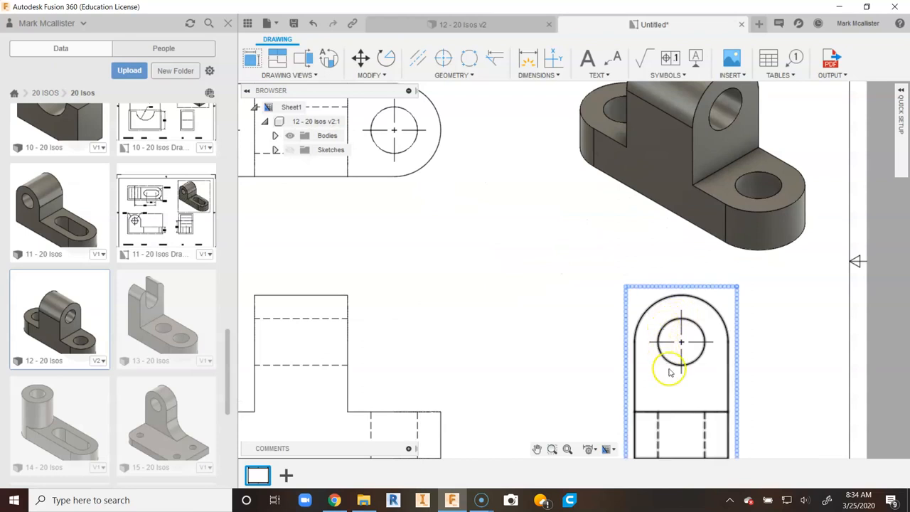
pyautogui.click(557, 263)
pyautogui.scroll(-4, 460, 301)
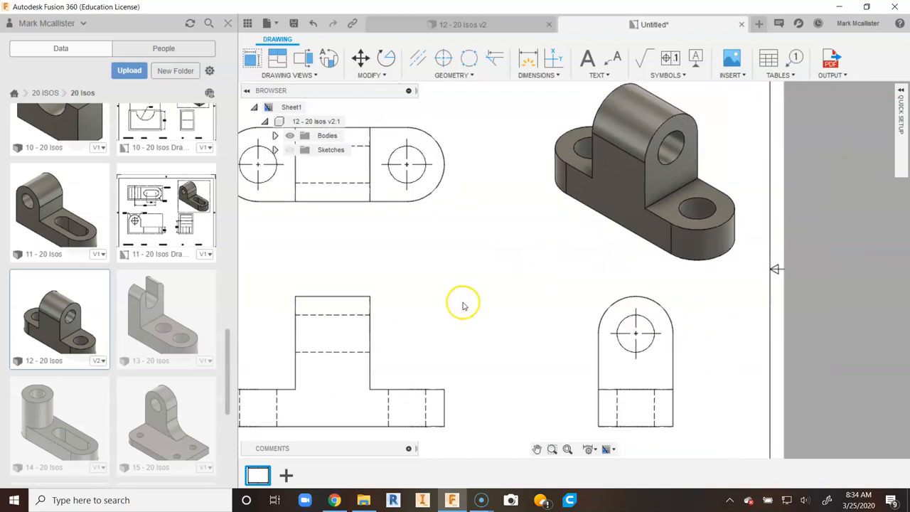
# Step: Add centerlines between the hidden edges of the horizontal through hole in the top and front views
pyautogui.moveTo(403, 266)
pyautogui.mouseDown(button='middle')
pyautogui.moveTo(470, 266)
pyautogui.moveTo(474, 254)
pyautogui.mouseUp(button='middle')
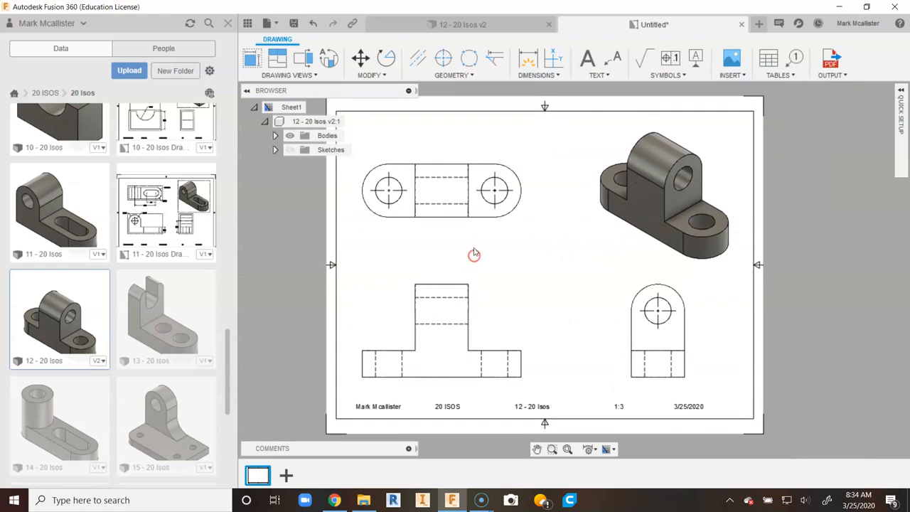
pyautogui.scroll(1, 472, 250)
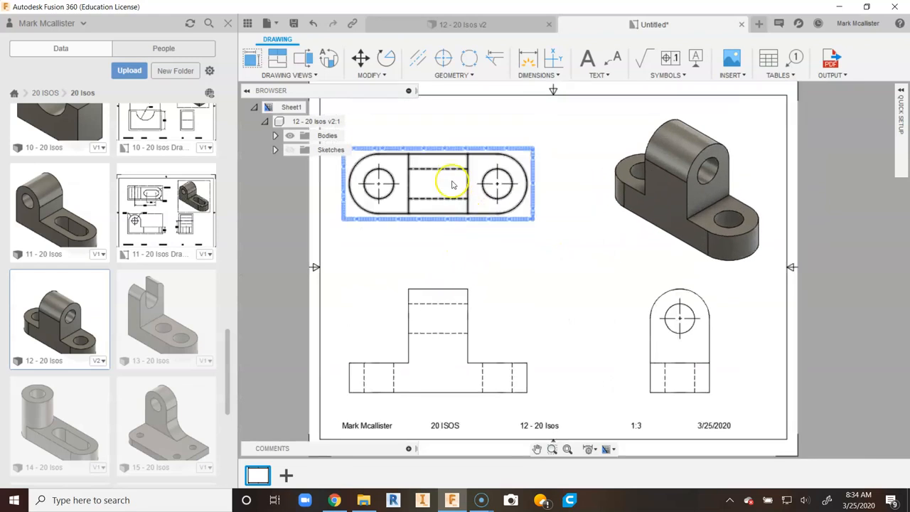
pyautogui.click(418, 60)
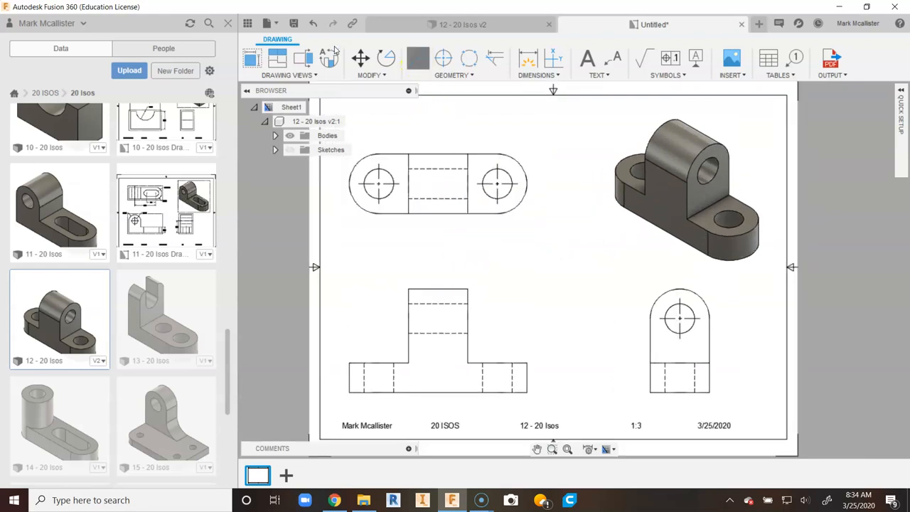
pyautogui.click(458, 197)
pyautogui.click(455, 170)
pyautogui.click(453, 304)
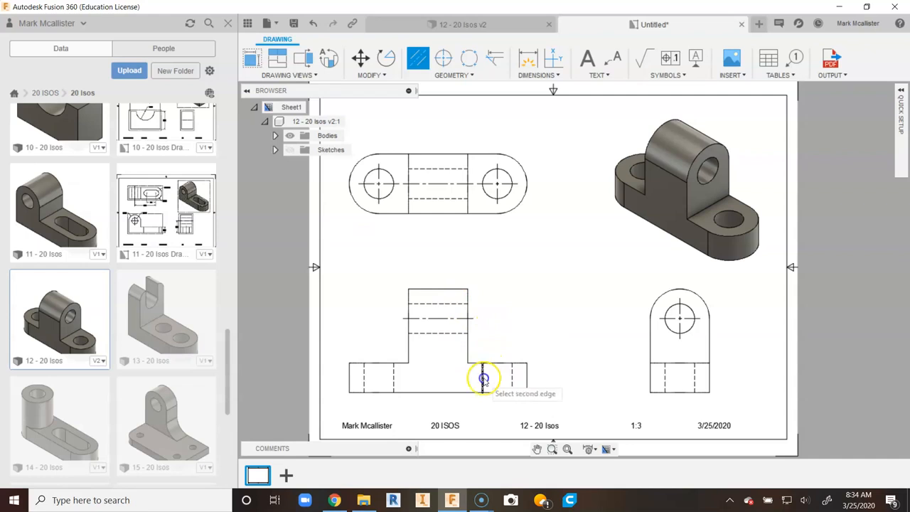
# Step: Add vertical centerlines to both base holes in the front view and to the hidden base hole in the right side view
pyautogui.click(512, 377)
pyautogui.click(394, 377)
pyautogui.click(365, 377)
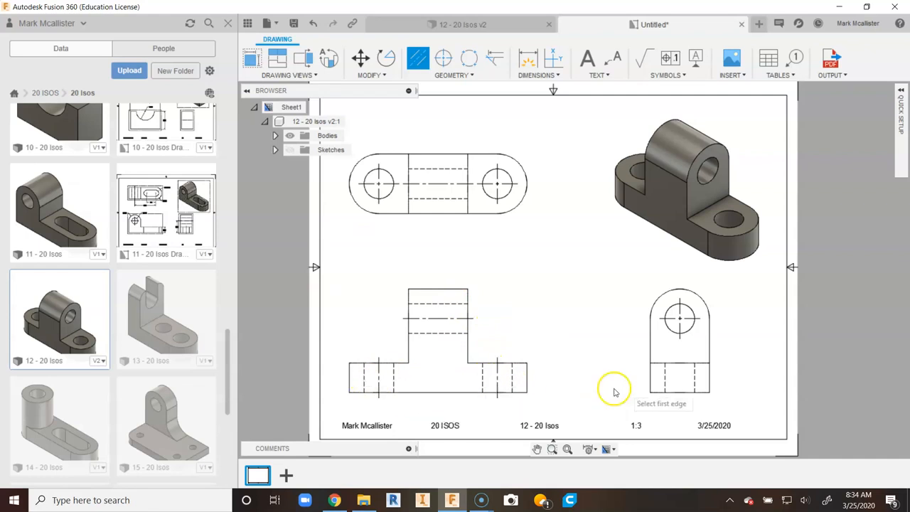
pyautogui.click(664, 377)
pyautogui.click(694, 377)
pyautogui.rightClick(579, 268)
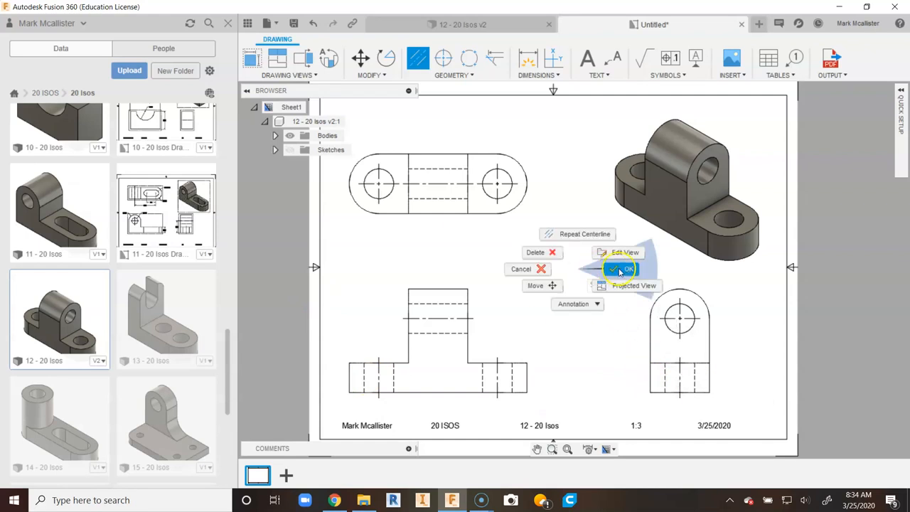
pyautogui.click(620, 270)
pyautogui.click(630, 313)
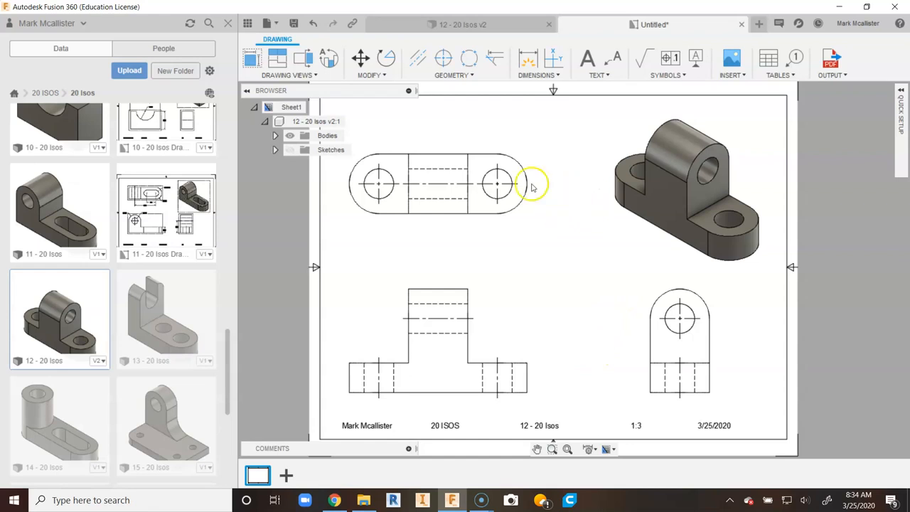
# Step: Dimension the radii of both rounded ends in the top view, placing the text outside the outline
pyautogui.click(529, 58)
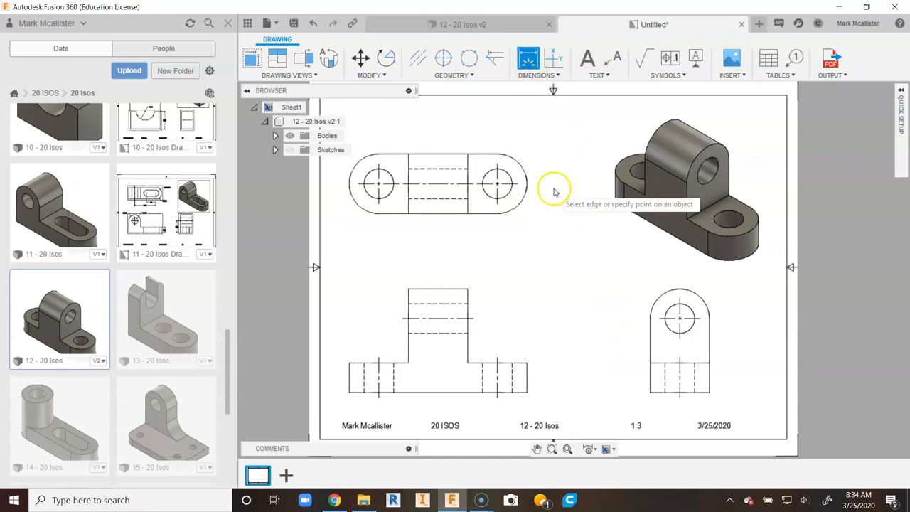
pyautogui.click(525, 179)
pyautogui.click(545, 145)
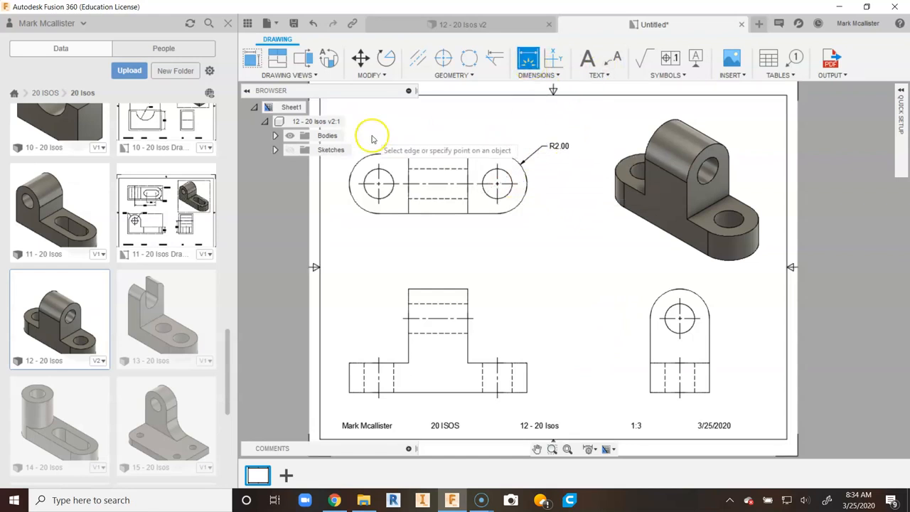
pyautogui.click(363, 158)
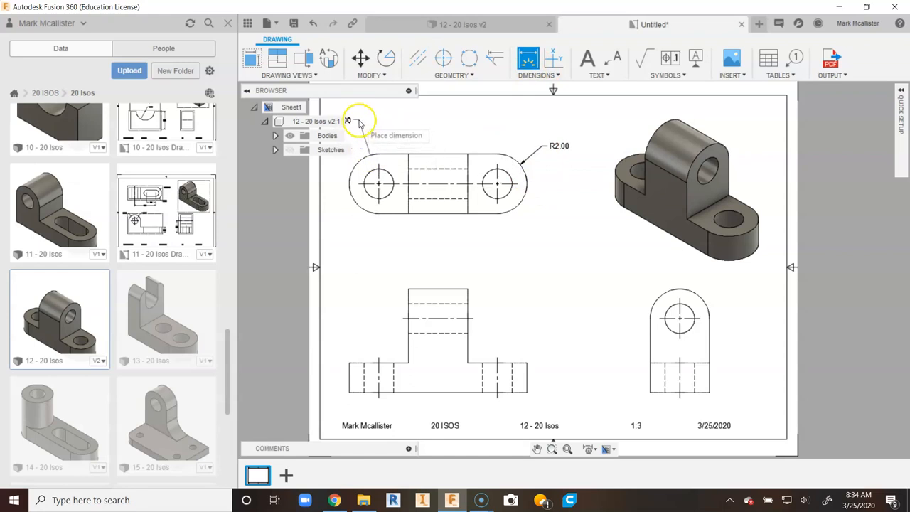
pyautogui.click(352, 108)
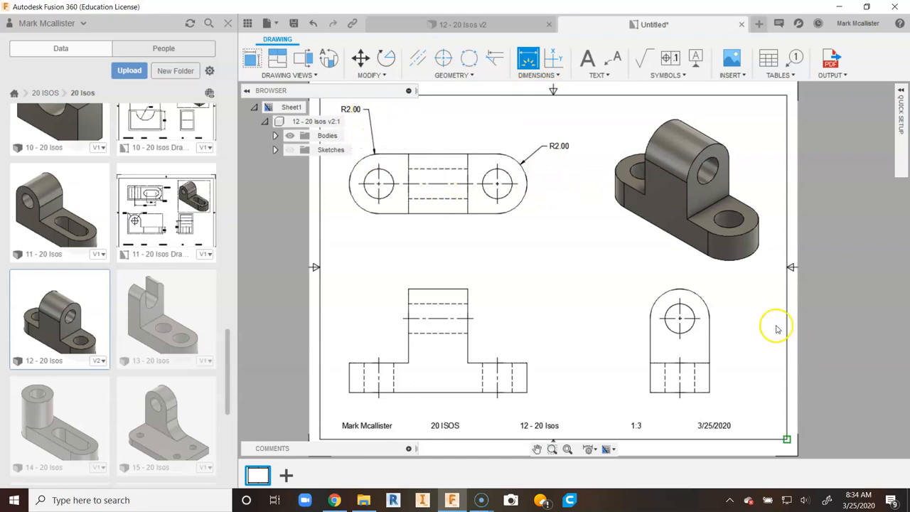
# Step: Dimension the radius of the rounded top in the right side view
pyautogui.click(700, 299)
pyautogui.click(720, 297)
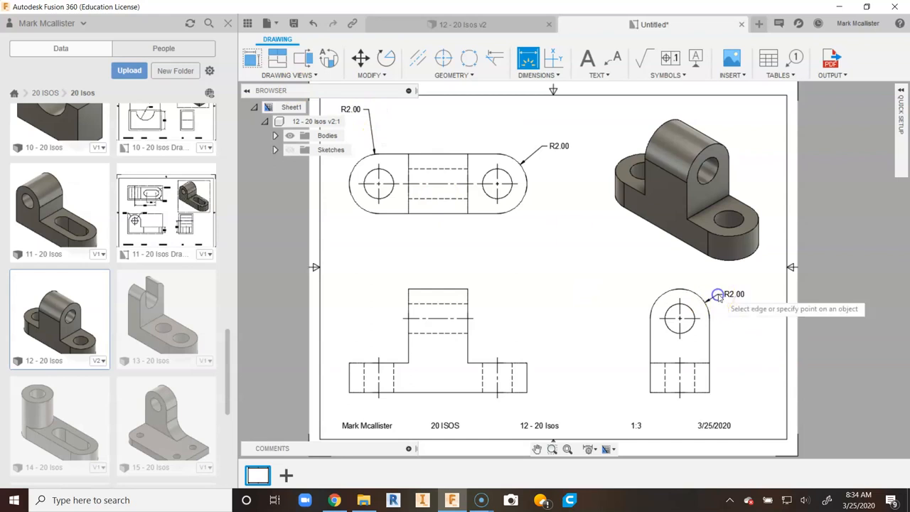
pyautogui.click(612, 170)
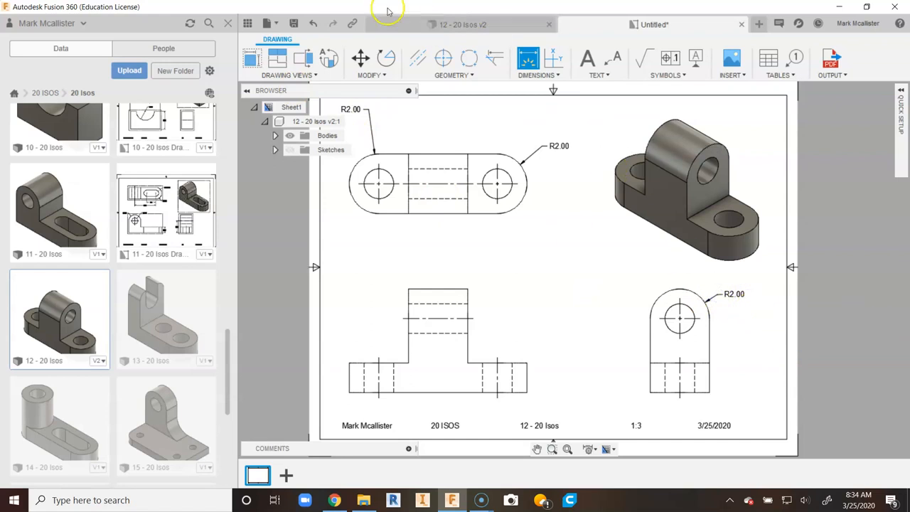
# Step: Delete the radius dimensions on the left rounded end in the top view and on the rounded top in the right side view
pyautogui.click(320, 24)
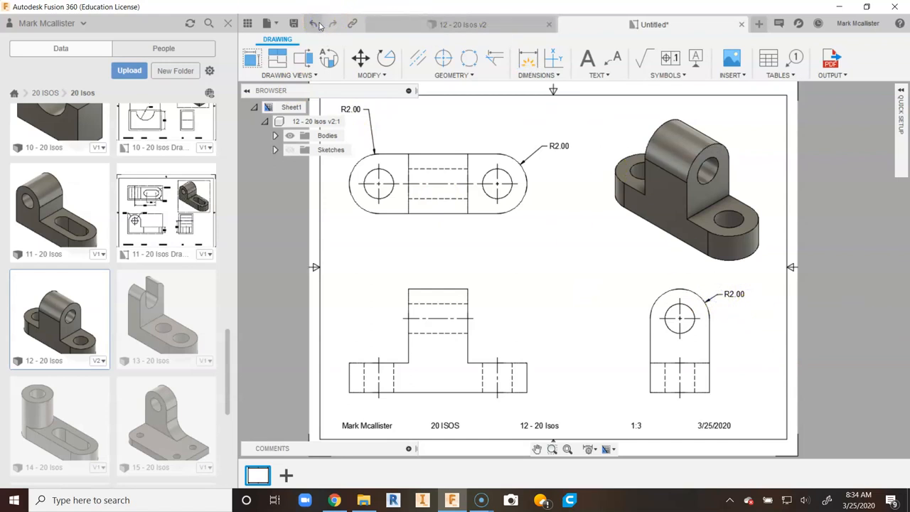
pyautogui.rightClick(491, 125)
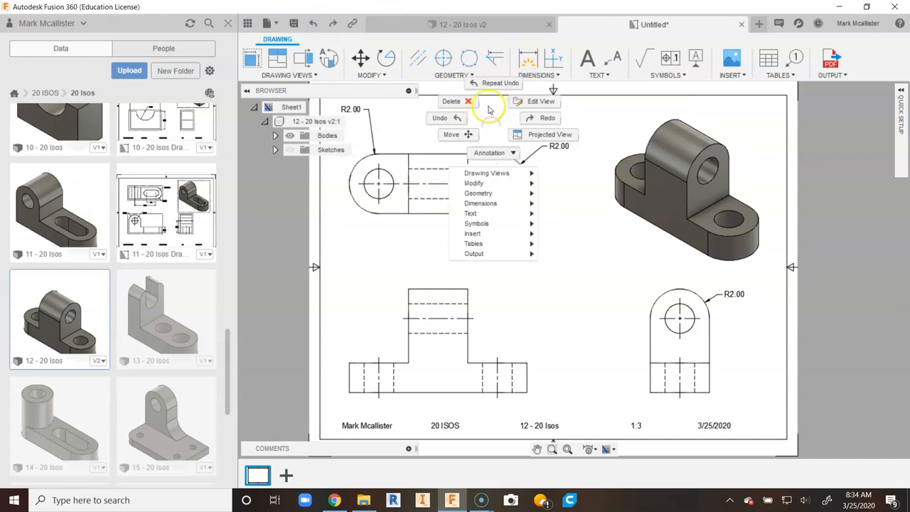
pyautogui.click(459, 102)
pyautogui.click(351, 109)
pyautogui.click(737, 304)
pyautogui.click(822, 139)
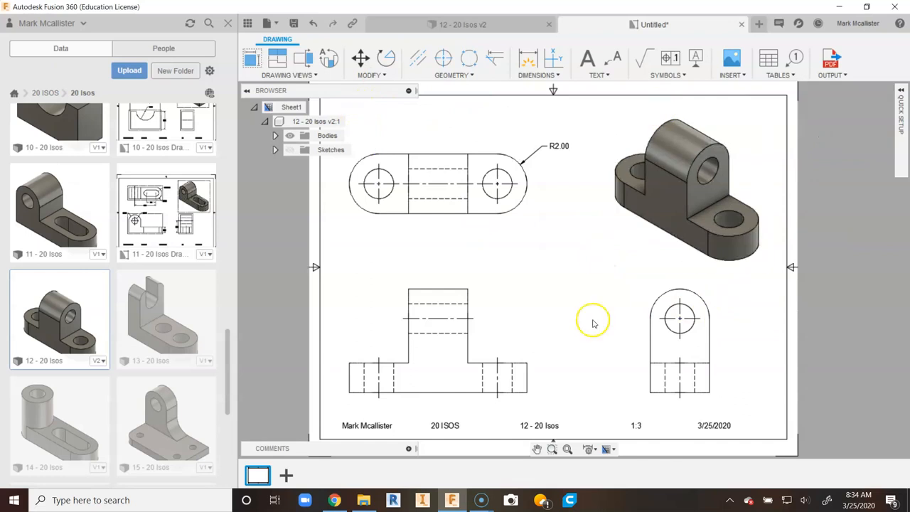
# Step: Save the drawing as 12 - 20 Isos Drawing in the 20 Isos folder
pyautogui.click(570, 449)
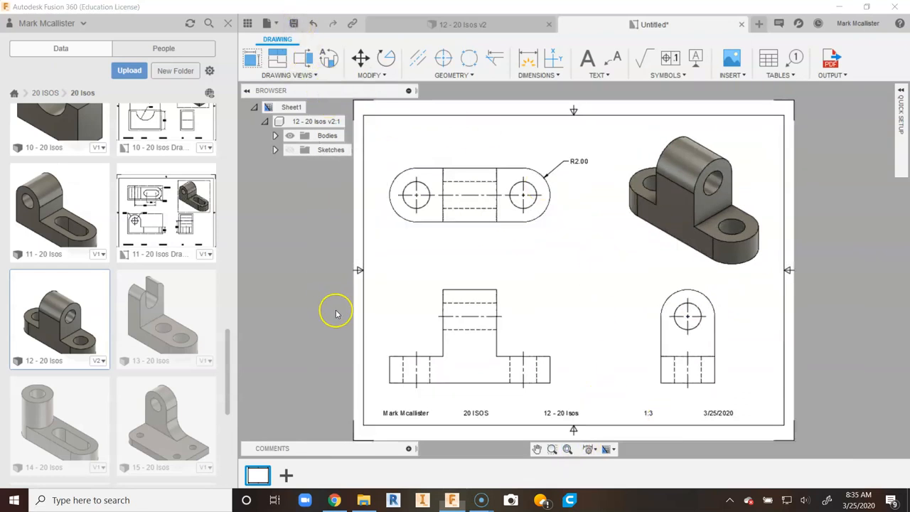
pyautogui.hotkey('ctrl', 's')
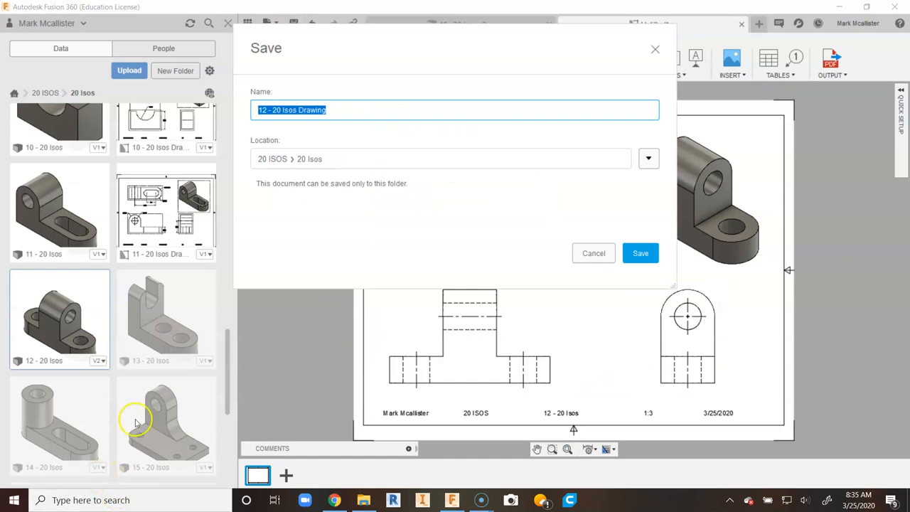
pyautogui.click(640, 253)
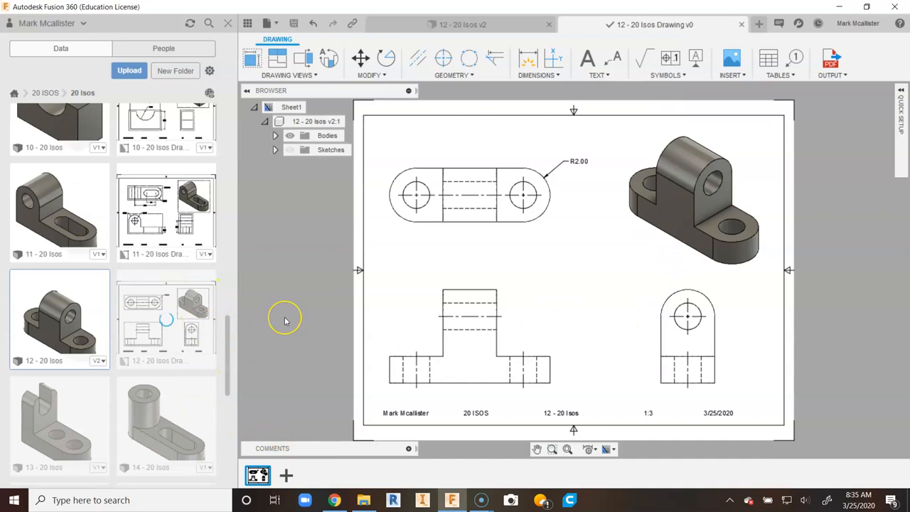
pyautogui.click(655, 252)
pyautogui.click(590, 195)
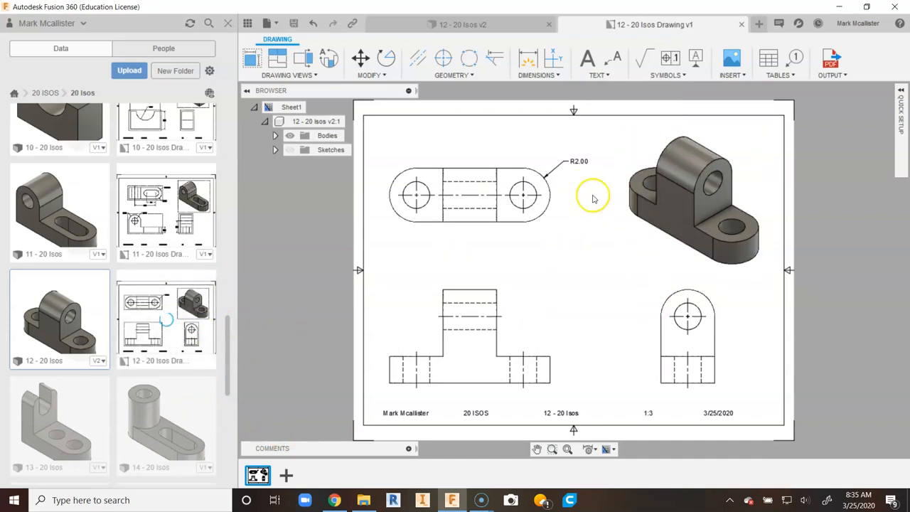
# Step: Append x3 to the remaining radius dimension in the top view
pyautogui.doubleClick(585, 162)
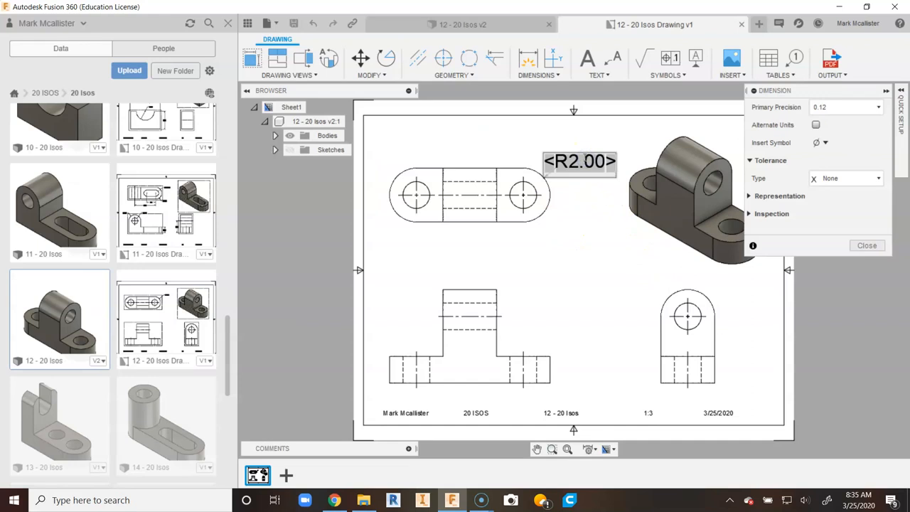
pyautogui.write('x3')
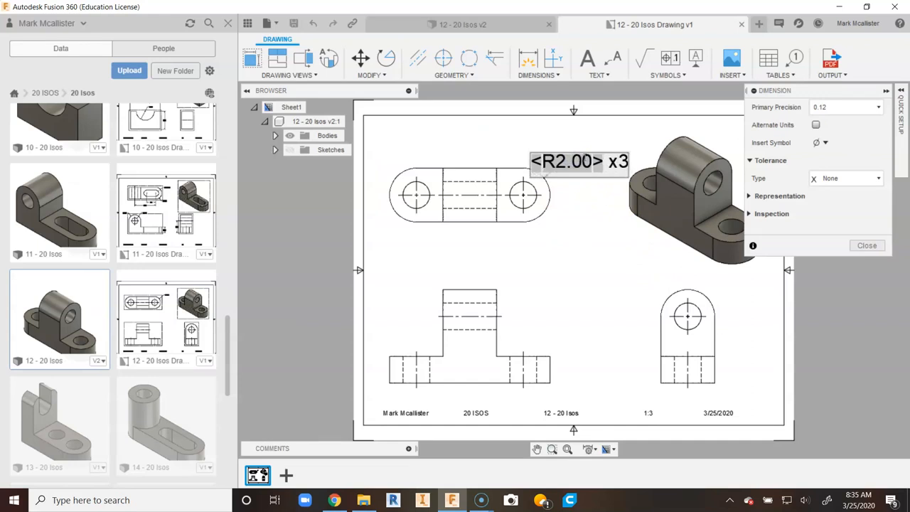
pyautogui.press('Return')
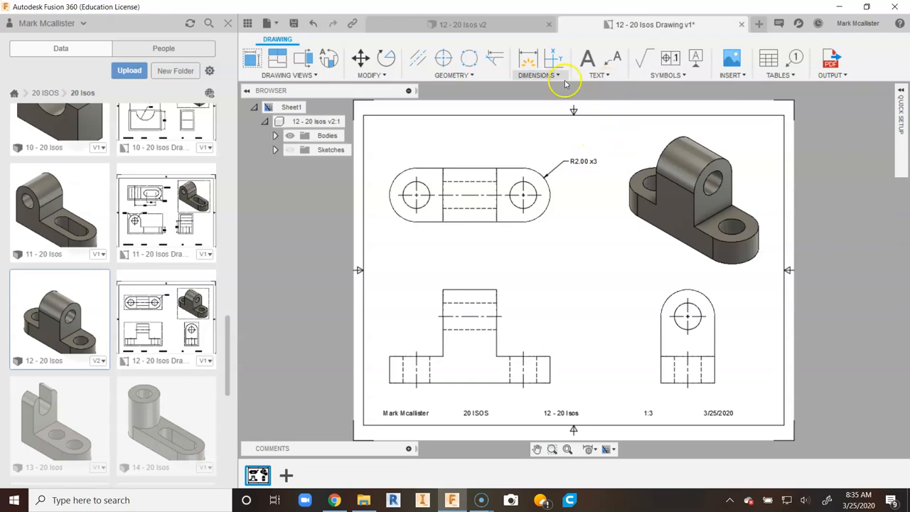
# Step: Dimension the diameter of the right base hole in the top view, placing the text outside the outline below the radius dimension
pyautogui.click(528, 63)
pyautogui.click(530, 200)
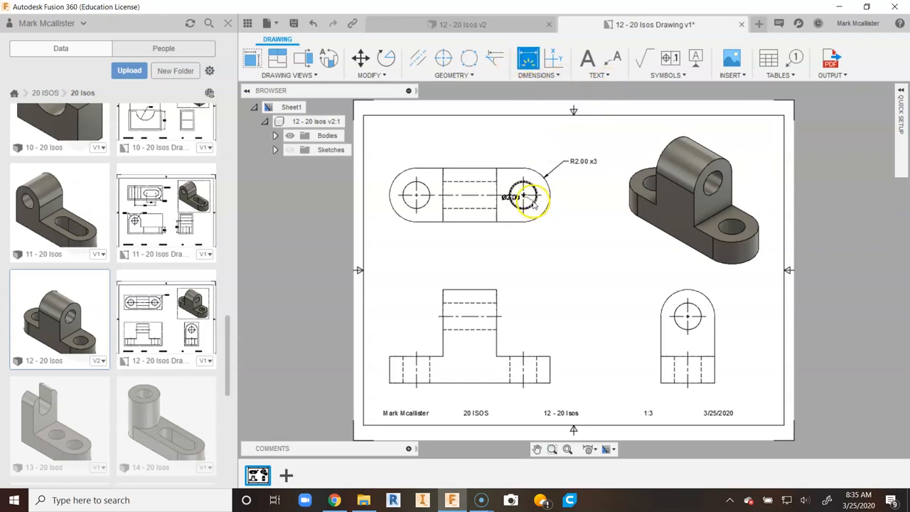
pyautogui.click(421, 214)
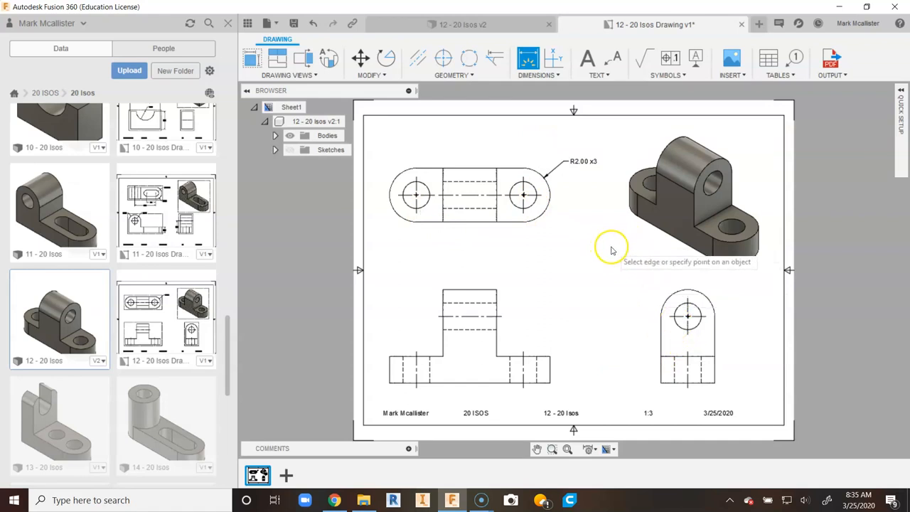
pyautogui.click(535, 204)
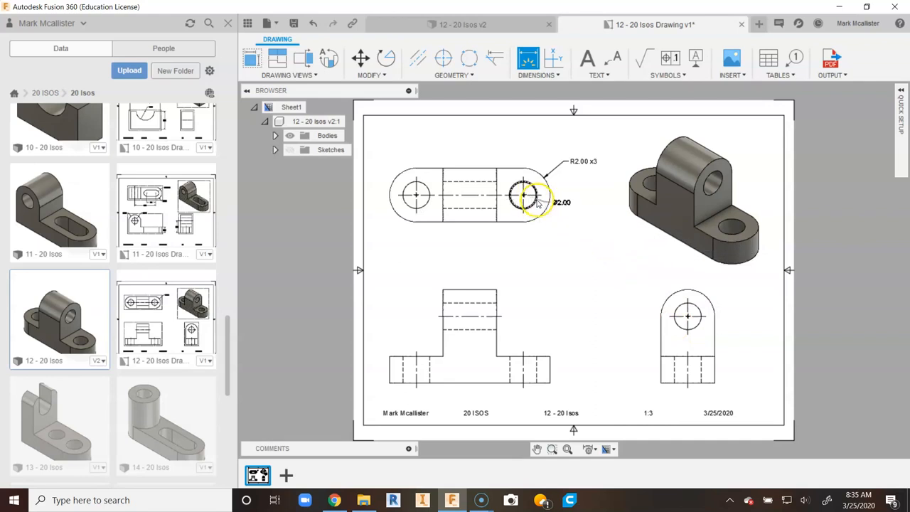
pyautogui.click(567, 181)
pyautogui.rightClick(591, 215)
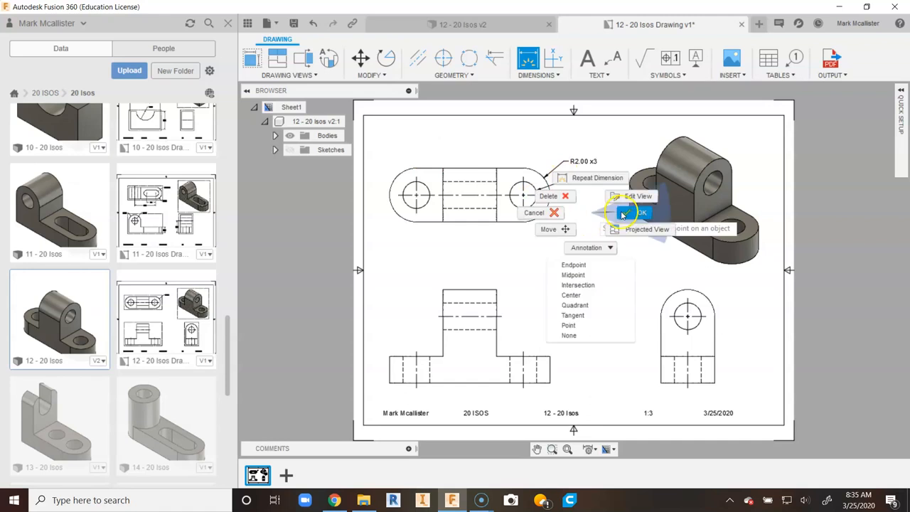
pyautogui.click(622, 214)
# Step: Append x3 to the hole diameter dimension in the top view
pyautogui.doubleClick(585, 180)
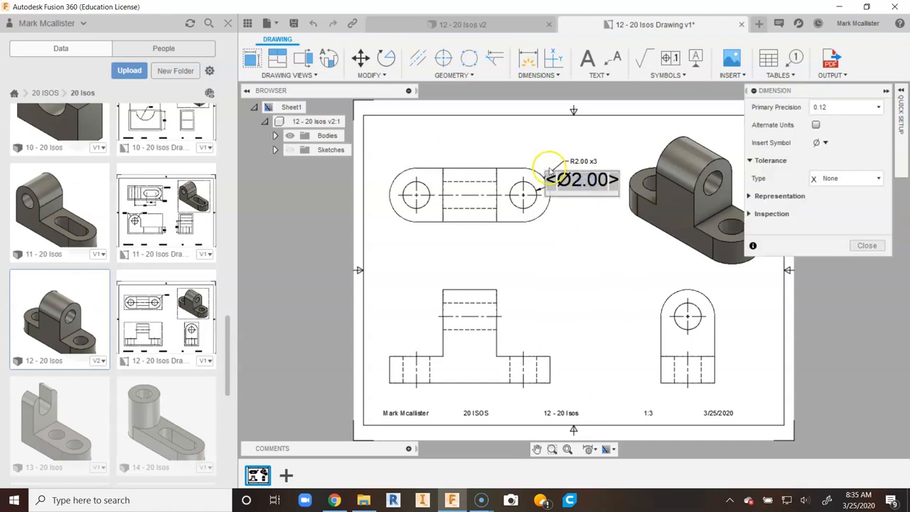
pyautogui.write('x3')
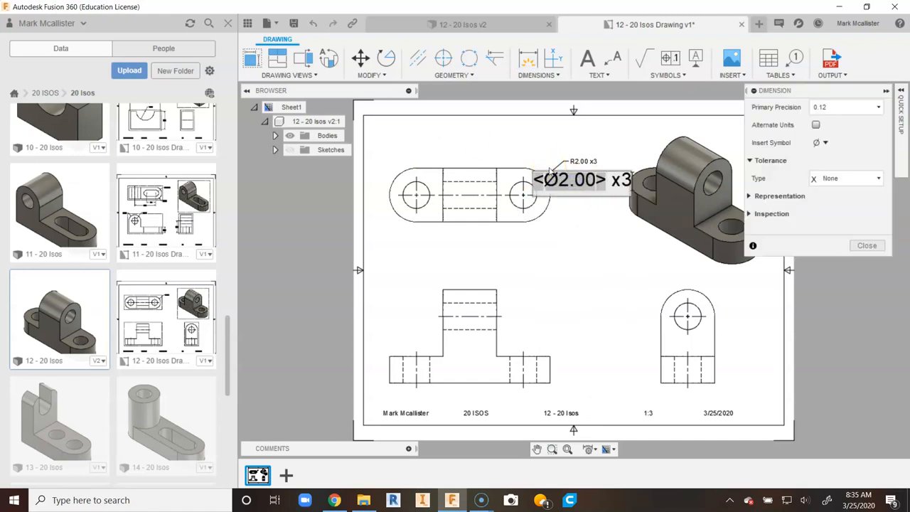
pyautogui.press('Return')
pyautogui.click(545, 170)
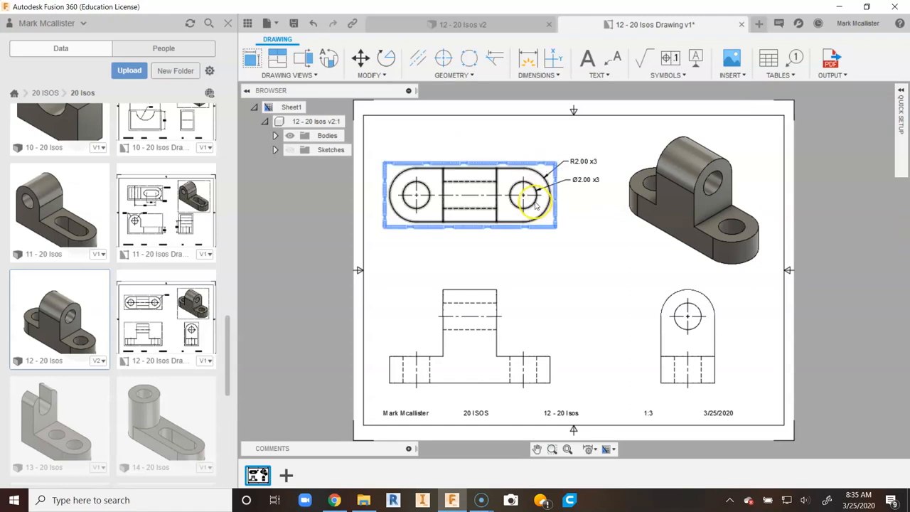
pyautogui.click(555, 239)
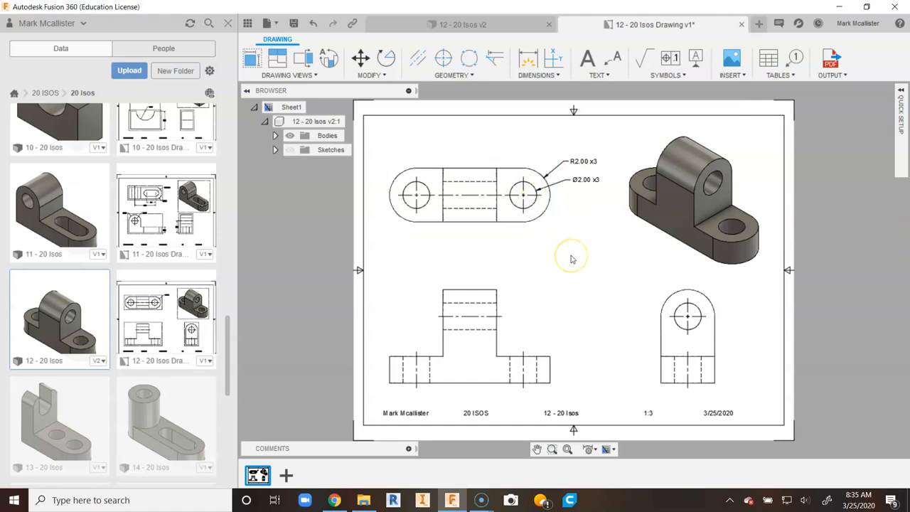
pyautogui.click(478, 210)
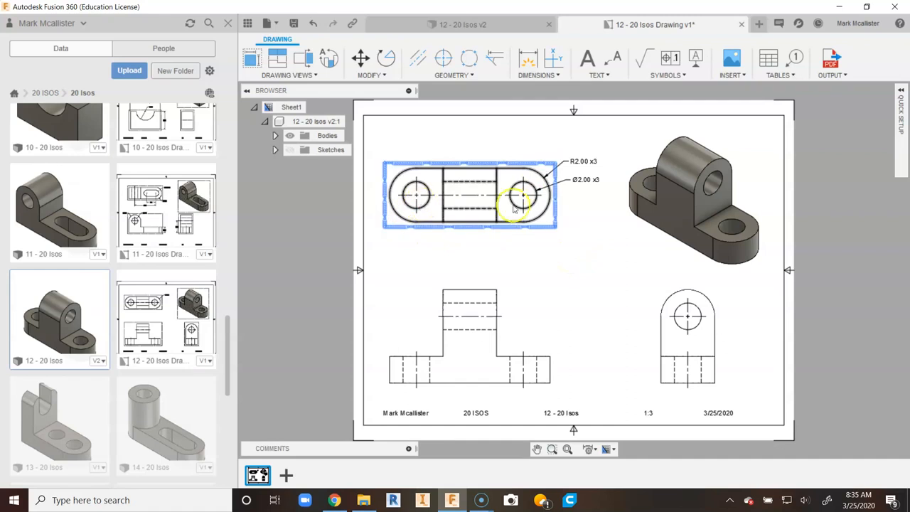
pyautogui.click(635, 317)
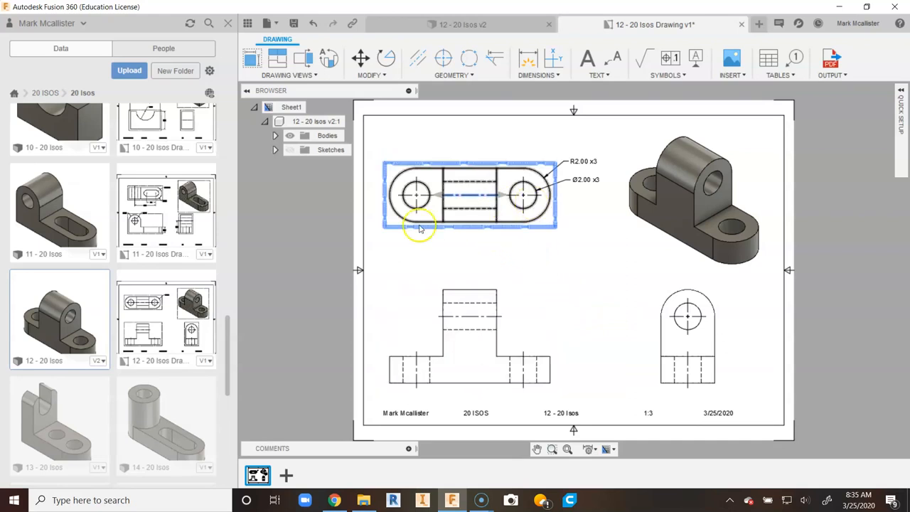
pyautogui.click(574, 288)
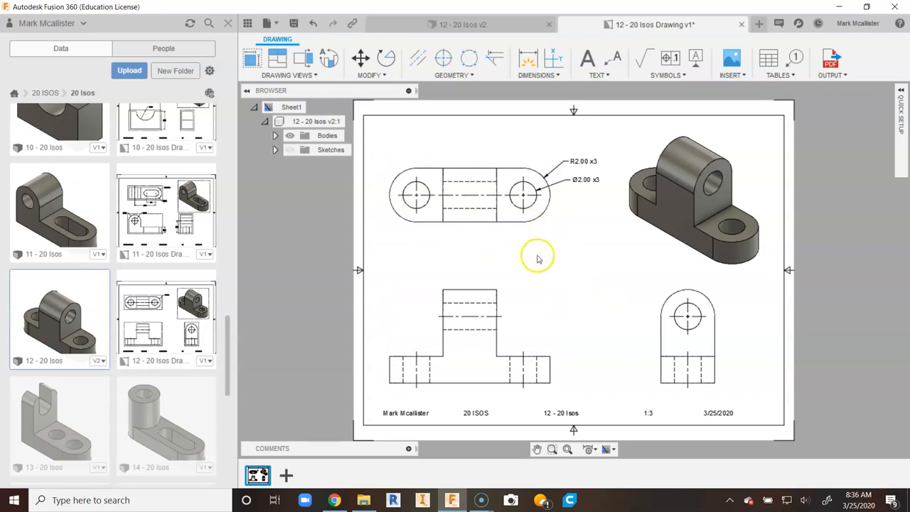
# Step: Dimension the horizontal distance between the centers of the two base holes, placing it below the top view
pyautogui.click(529, 59)
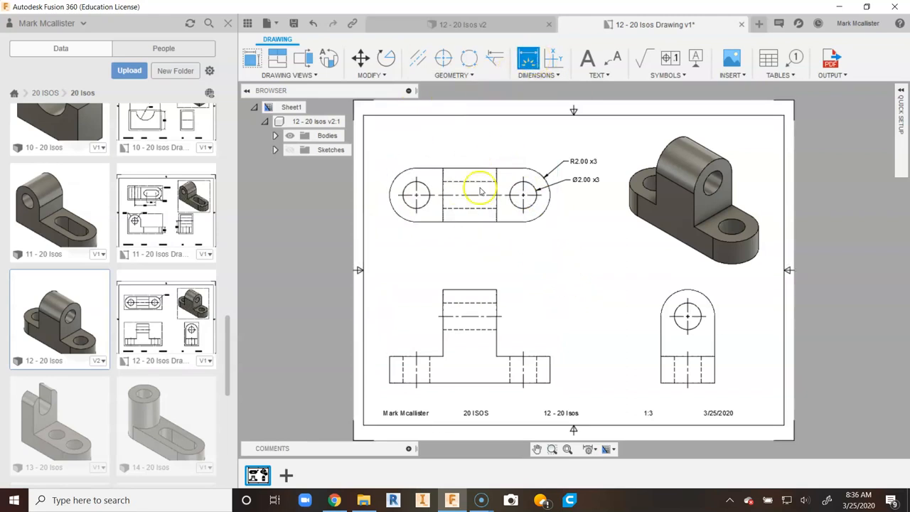
pyautogui.click(416, 197)
pyautogui.click(523, 195)
pyautogui.moveTo(522, 202); pyautogui.dragTo(518, 248)
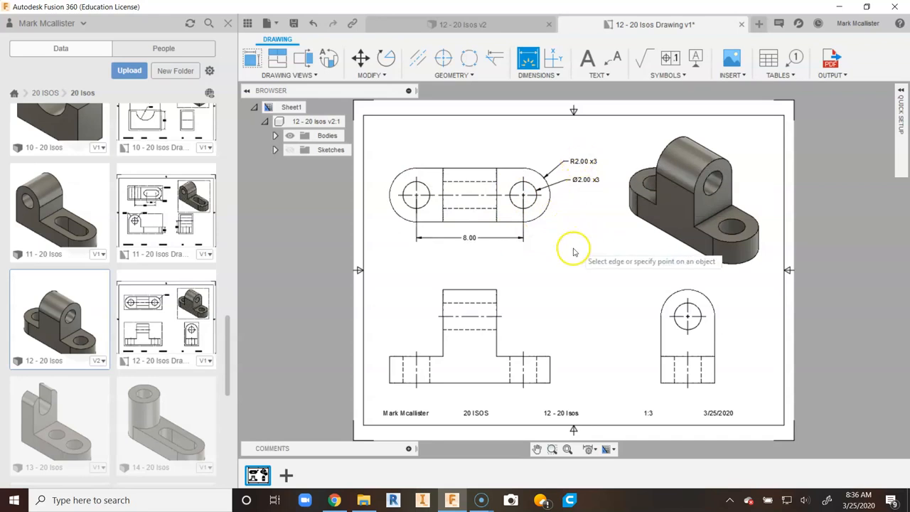
pyautogui.scroll(3, 469, 240)
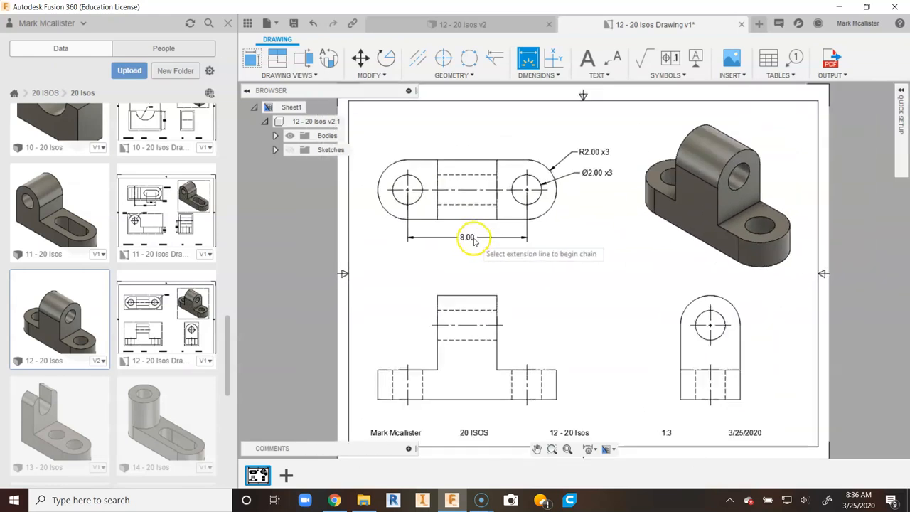
pyautogui.scroll(-3, 475, 242)
pyautogui.scroll(3, 476, 244)
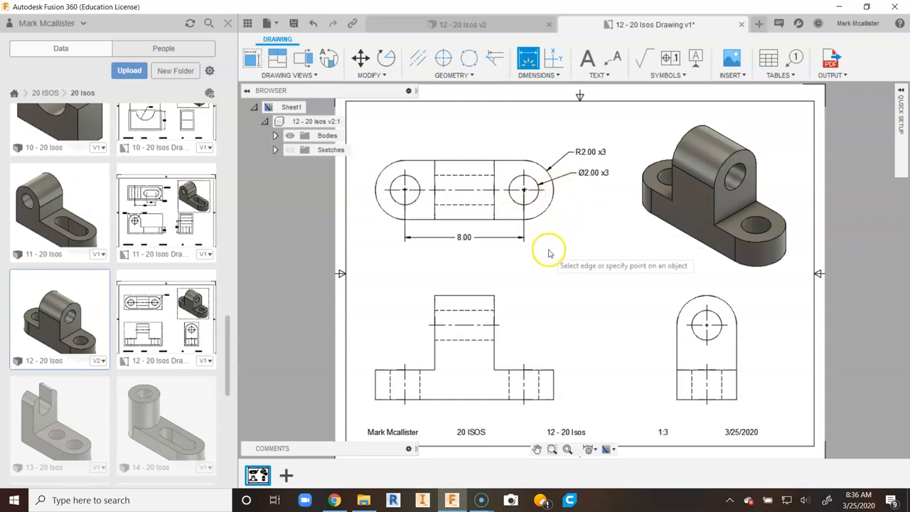
pyautogui.rightClick(535, 233)
pyautogui.click(594, 236)
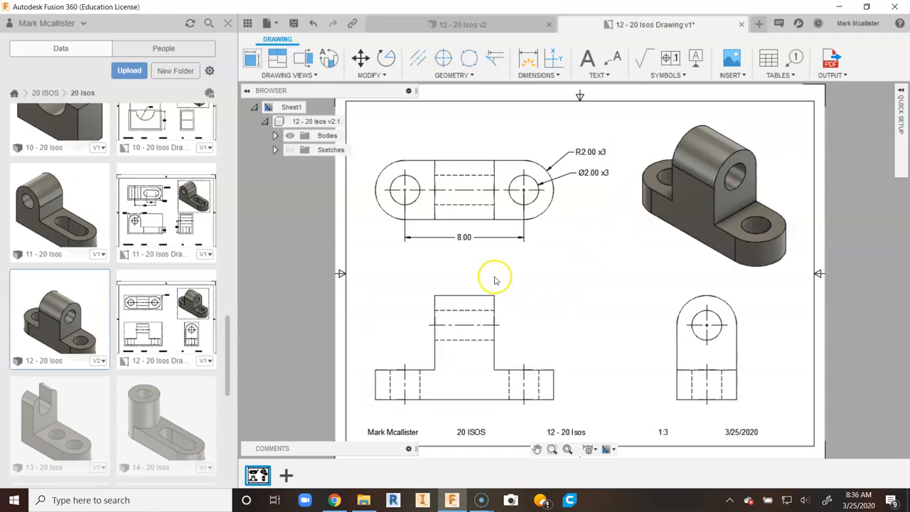
# Step: Dimension the width of the upright along its upper edge in the front view, placing it above the view
pyautogui.click(472, 302)
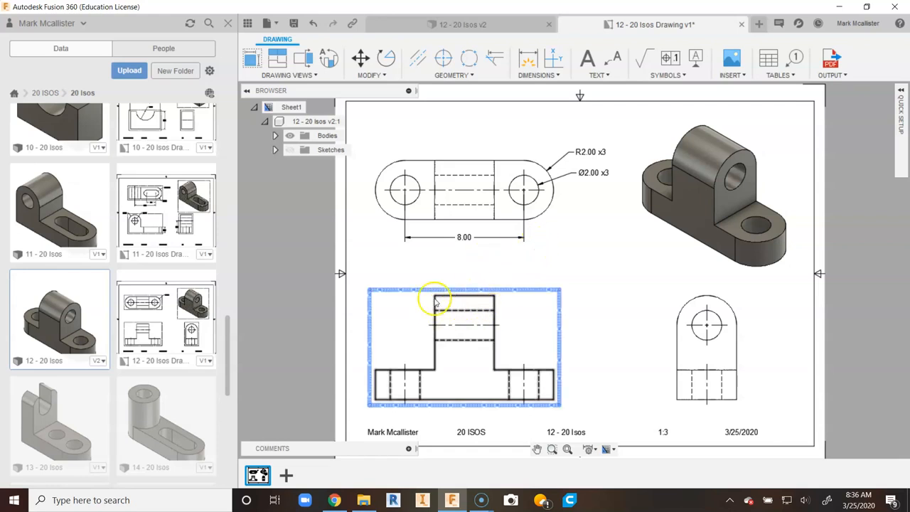
pyautogui.click(529, 57)
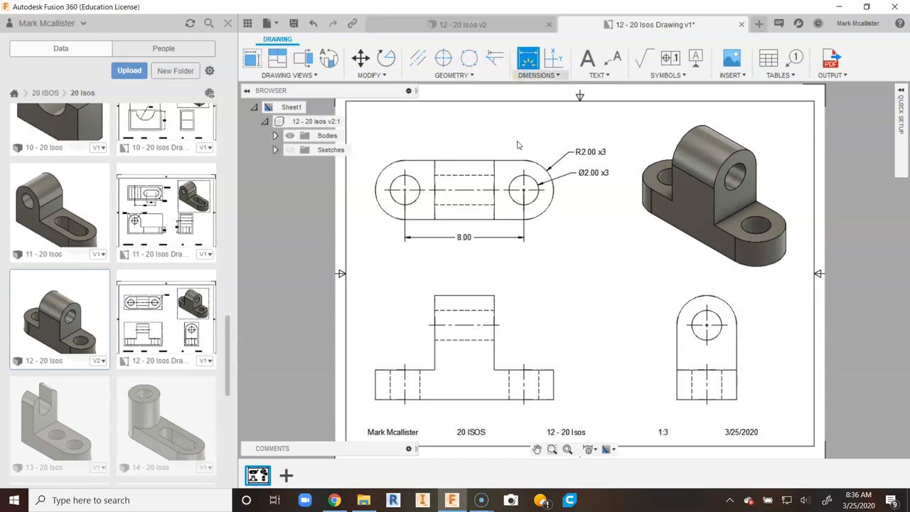
pyautogui.click(477, 298)
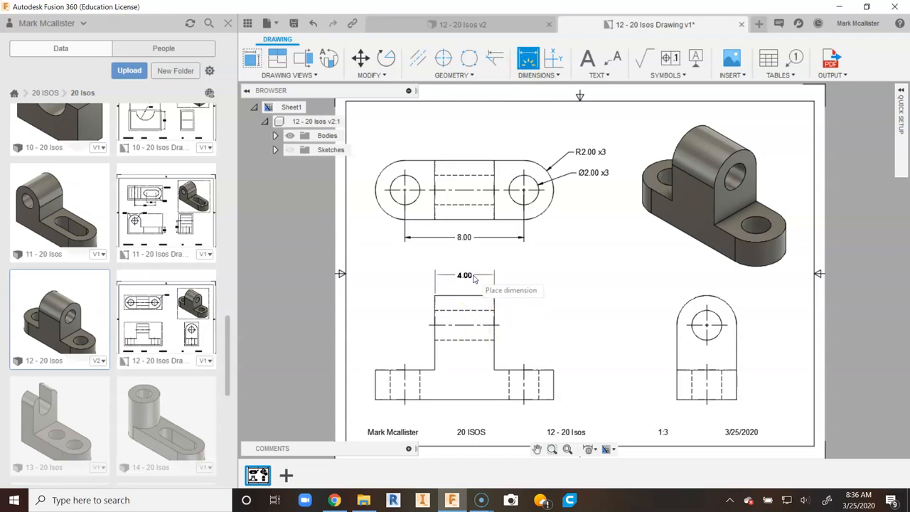
pyautogui.click(473, 279)
pyautogui.rightClick(552, 266)
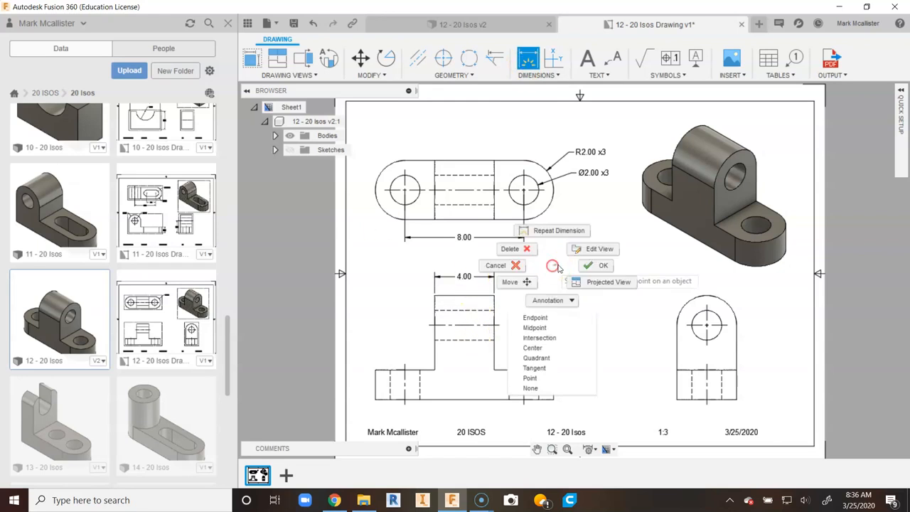
pyautogui.click(594, 266)
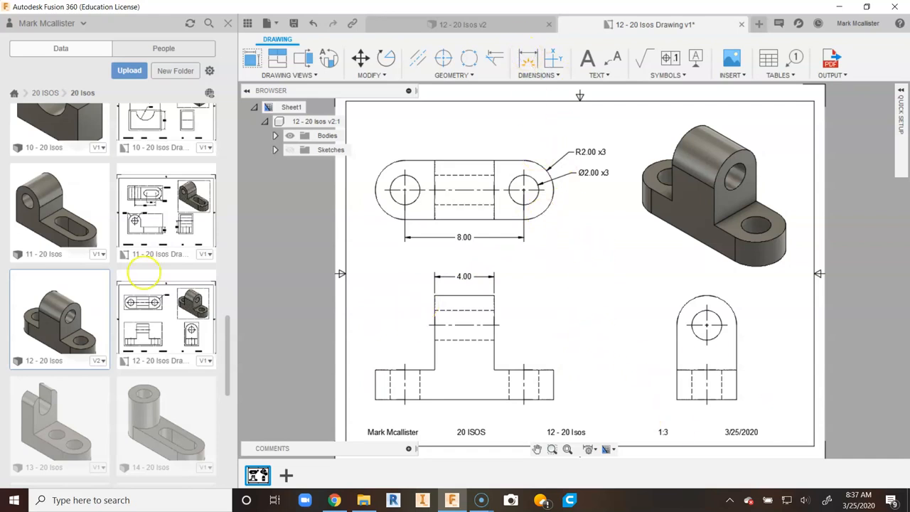
# Step: Dimension the thickness of the base at its right end in the front view, placing the text to the right
pyautogui.click(530, 61)
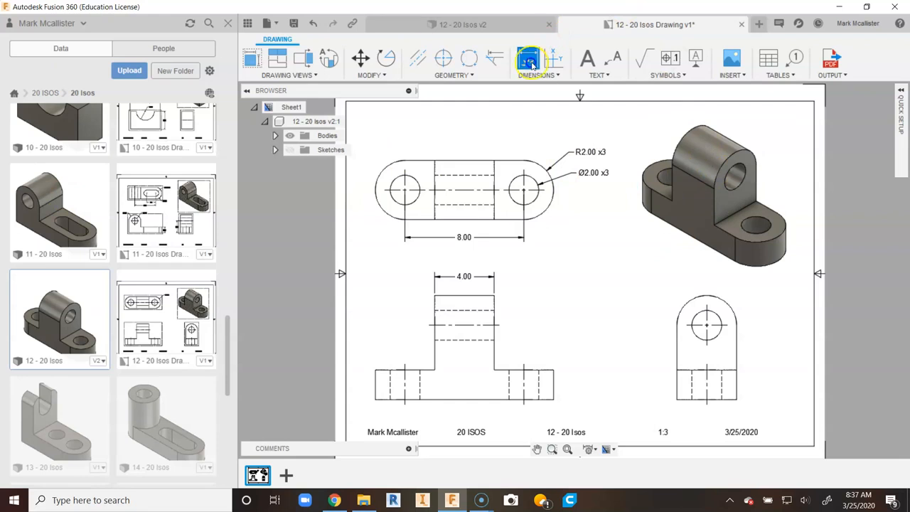
pyautogui.scroll(3, 554, 382)
pyautogui.click(554, 384)
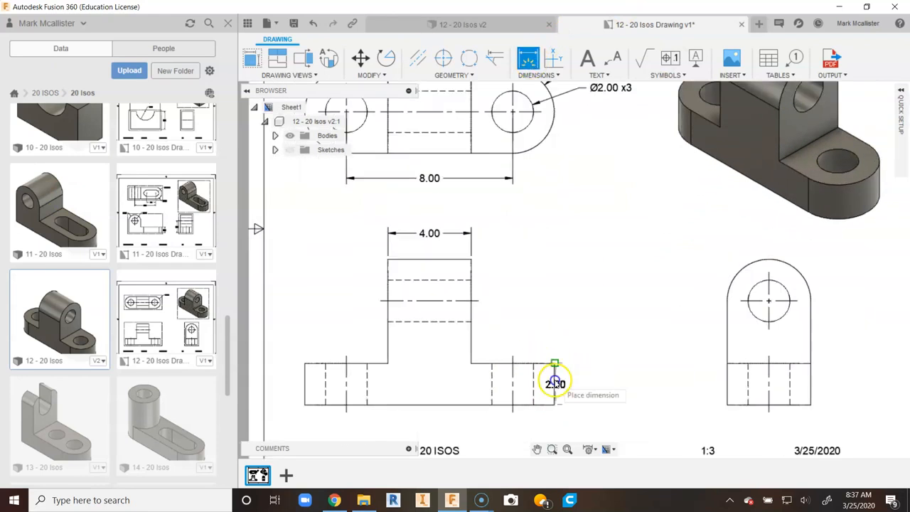
pyautogui.click(576, 383)
pyautogui.scroll(-1, 579, 345)
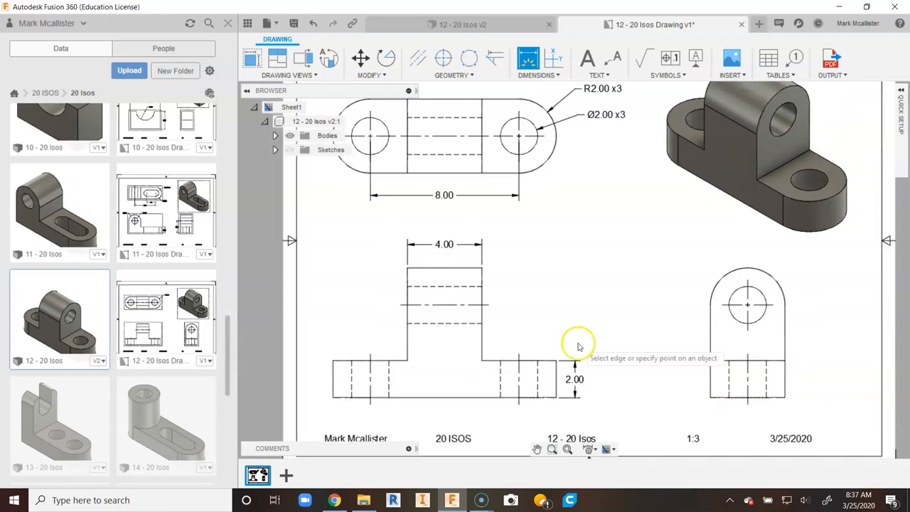
pyautogui.click(749, 306)
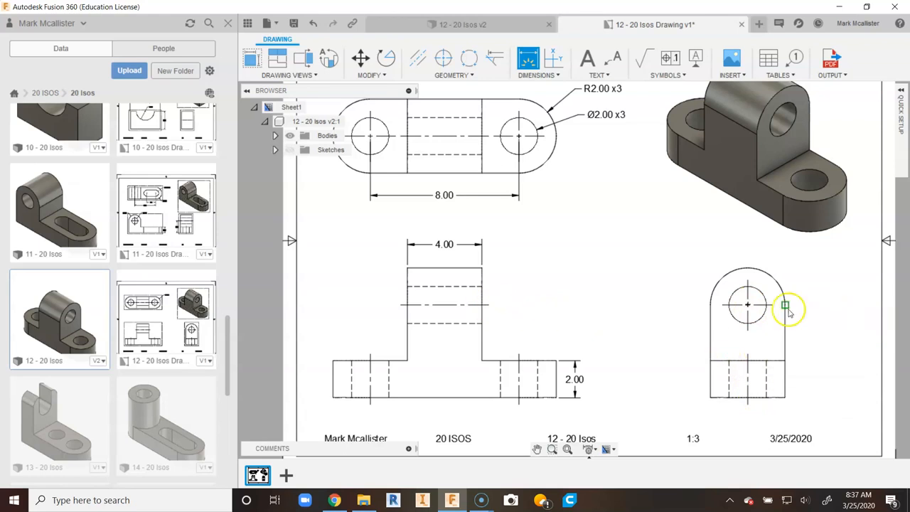
pyautogui.click(749, 304)
pyautogui.click(762, 397)
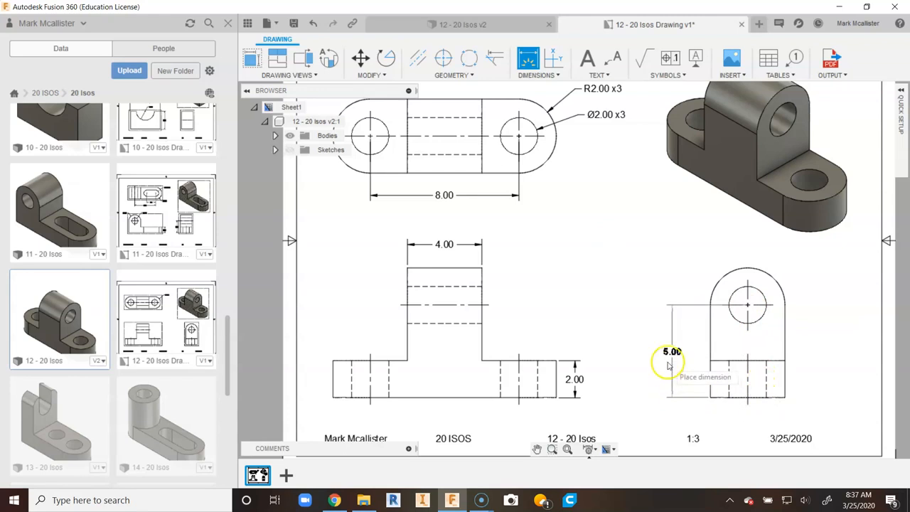
pyautogui.rightClick(669, 365)
pyautogui.click(610, 358)
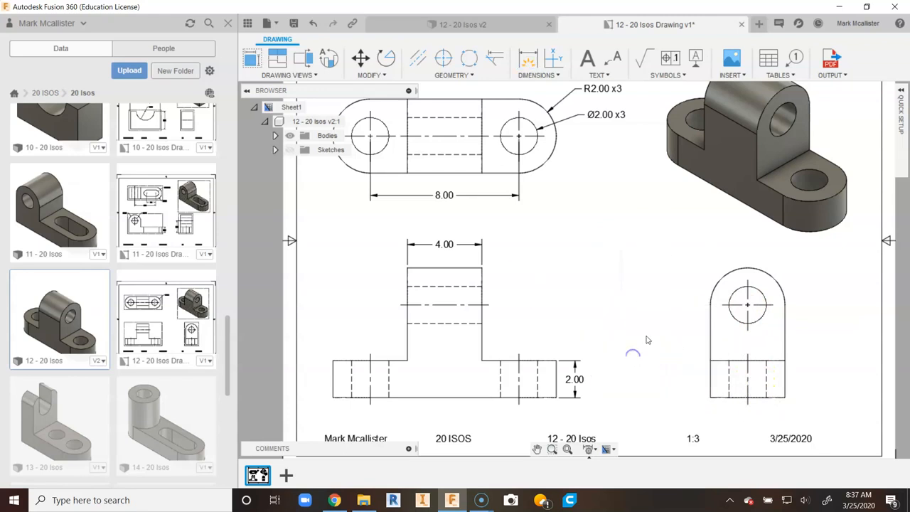
# Step: Dimension the height from the base's bottom edge to the upright hole's centerline in the front view, placing it outside the base thickness dimension
pyautogui.click(528, 58)
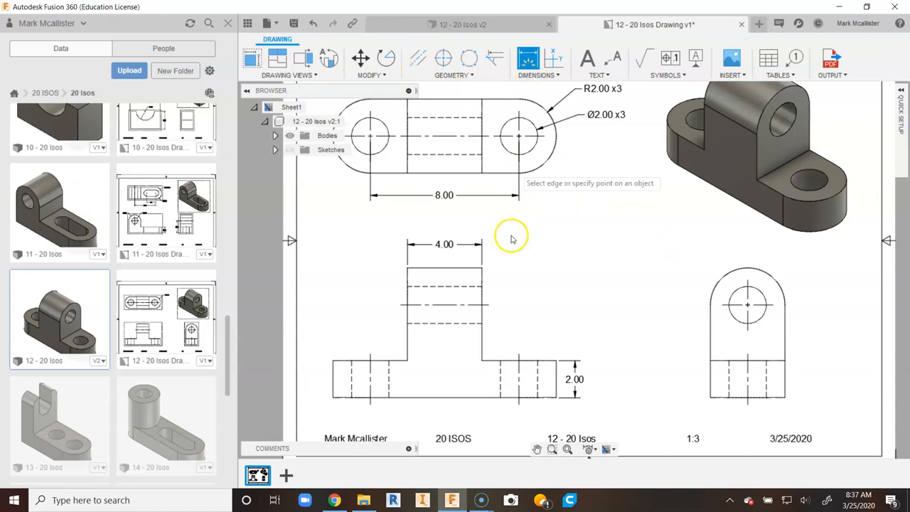
pyautogui.click(488, 305)
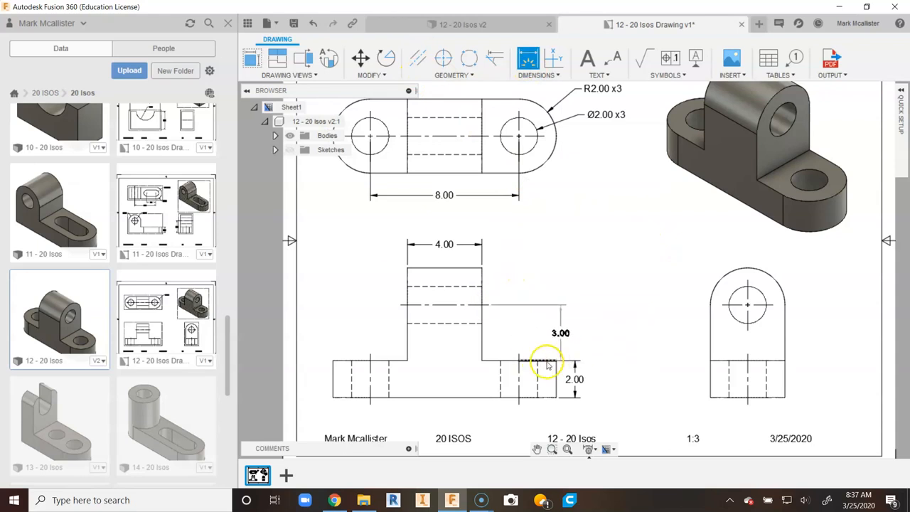
pyautogui.click(485, 402)
pyautogui.click(594, 402)
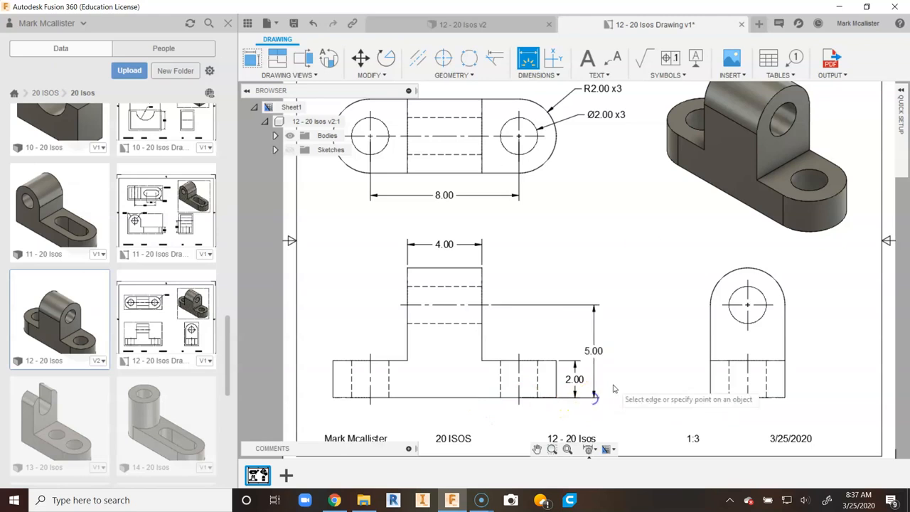
pyautogui.rightClick(614, 223)
pyautogui.press('Escape')
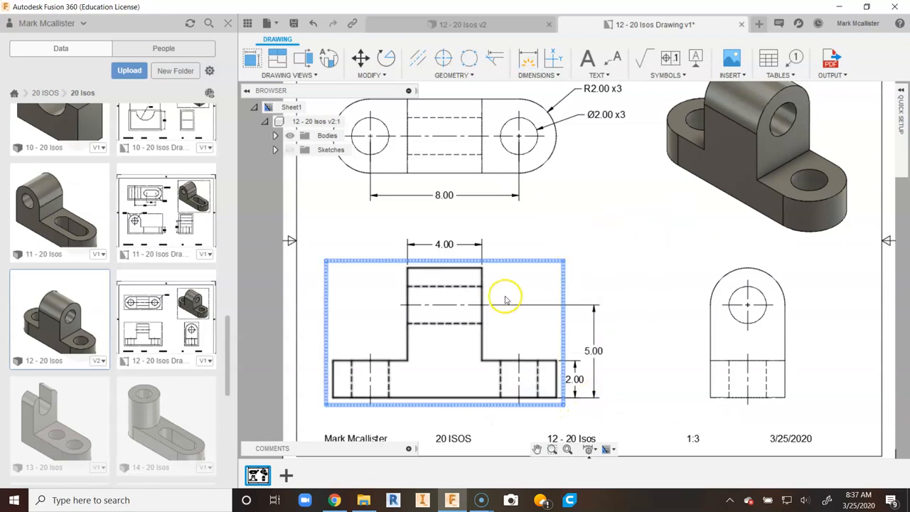
pyautogui.scroll(5, 488, 305)
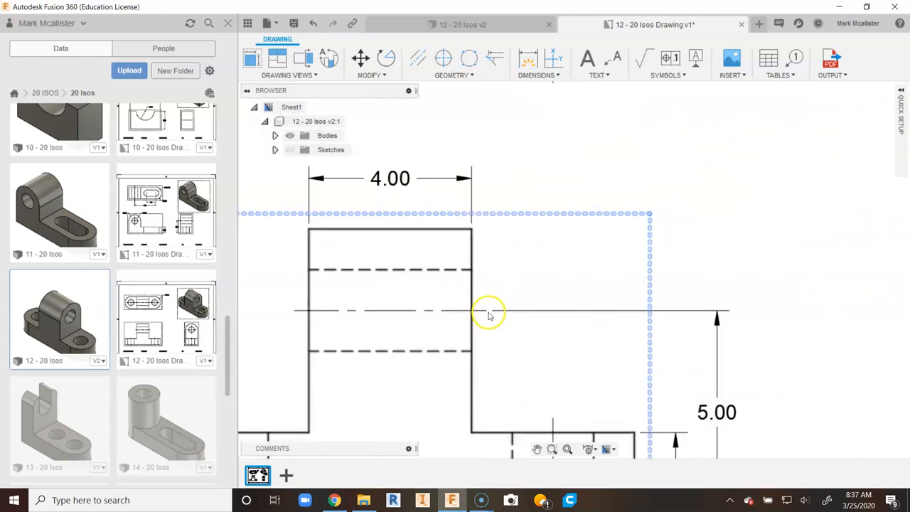
pyautogui.scroll(-5, 492, 315)
pyautogui.scroll(-2, 495, 315)
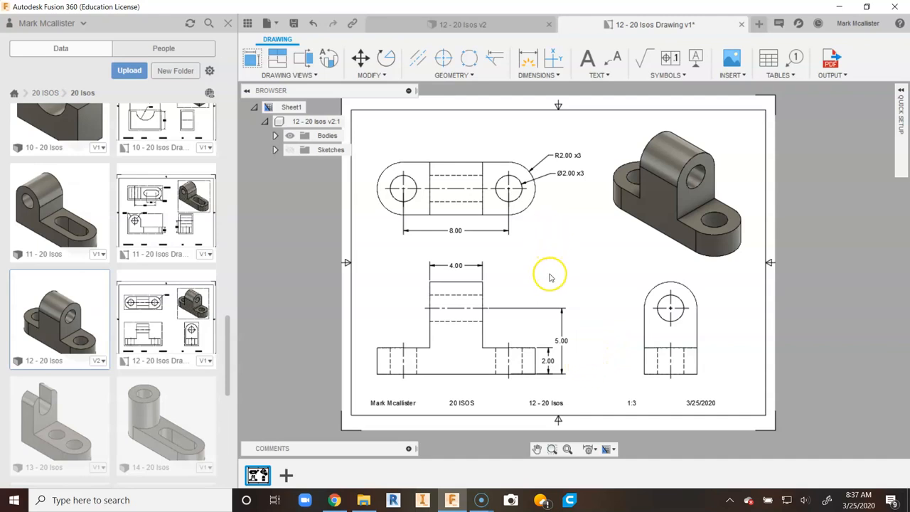
pyautogui.click(420, 62)
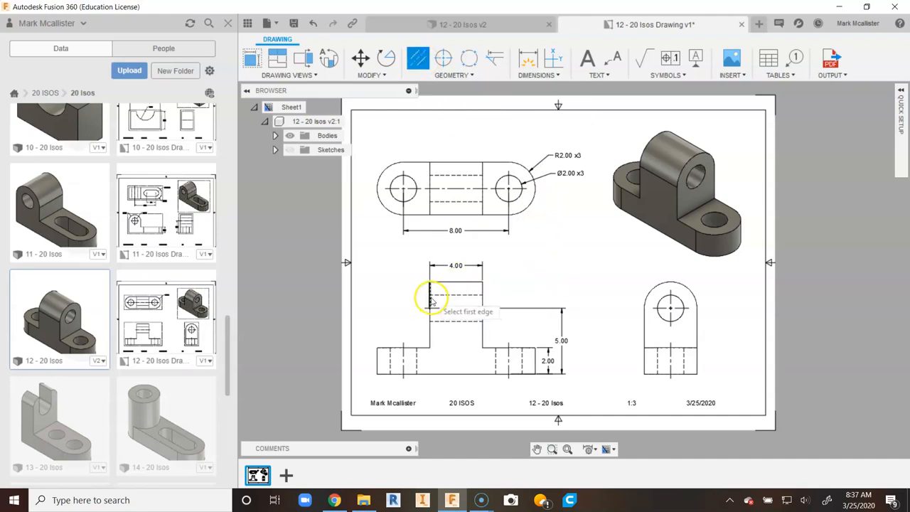
pyautogui.rightClick(560, 246)
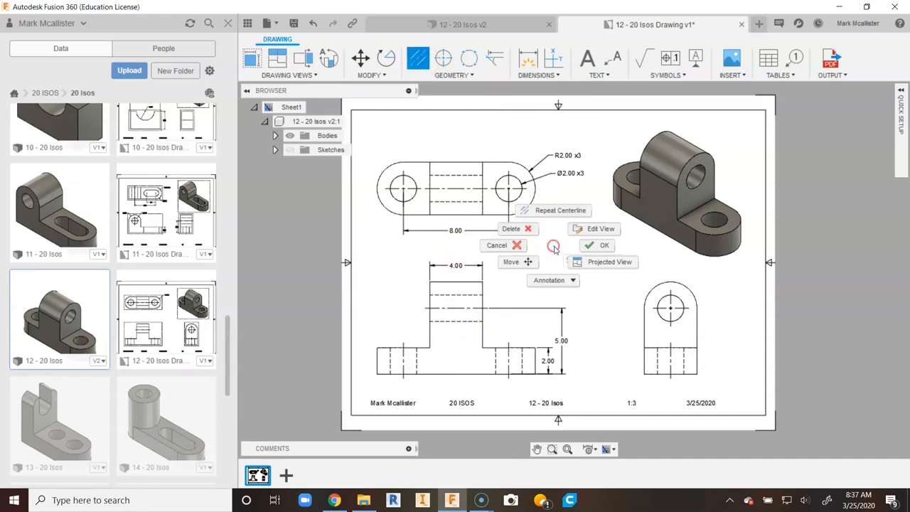
pyautogui.click(510, 251)
# Step: Add the text note OBJECT IS SYMMETRICAL above the top view
pyautogui.click(590, 61)
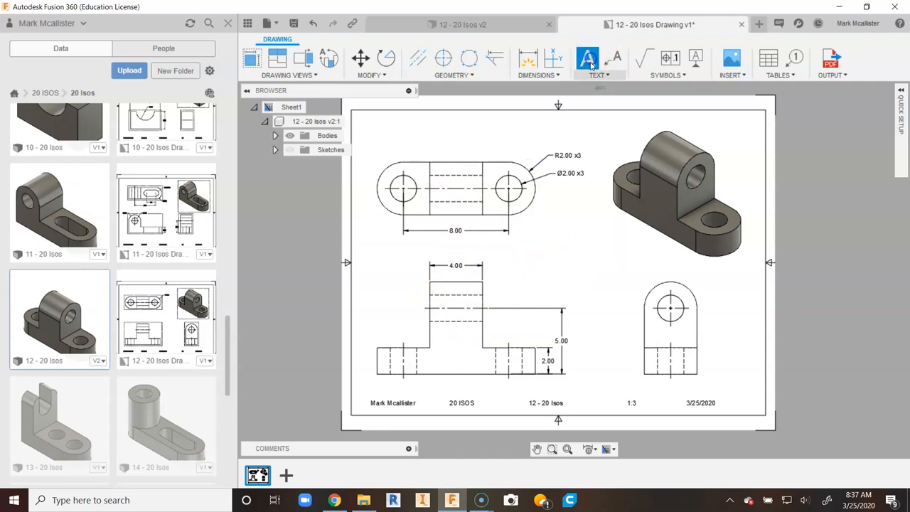
pyautogui.click(390, 128)
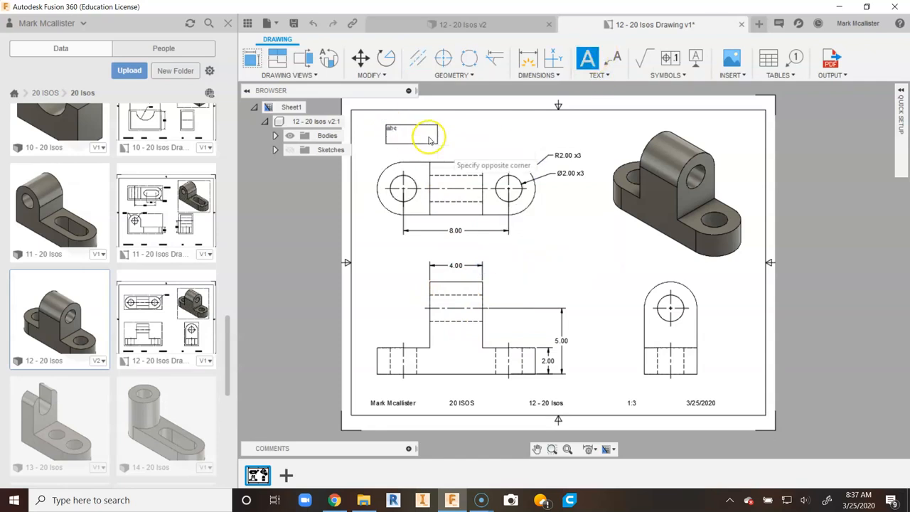
pyautogui.click(508, 147)
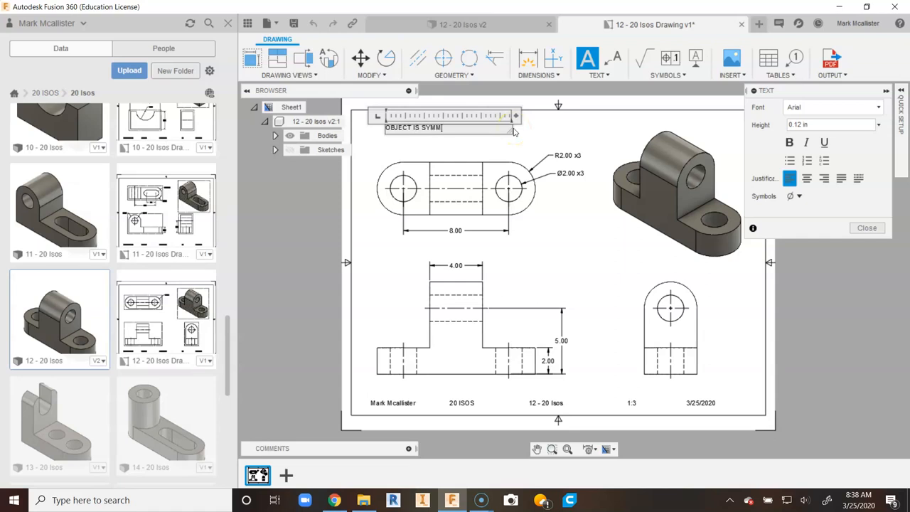
pyautogui.write('OBJECT IS SYMMETRICAL')
pyautogui.press('Return')
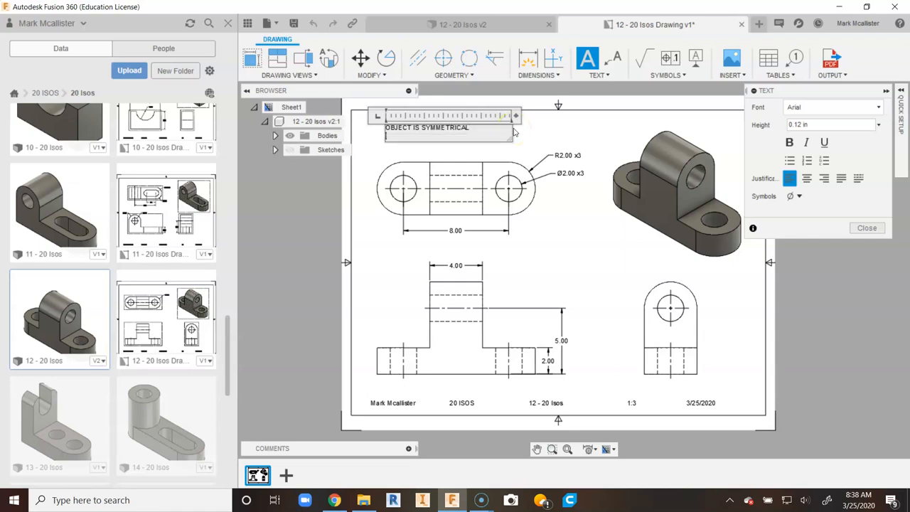
pyautogui.click(868, 228)
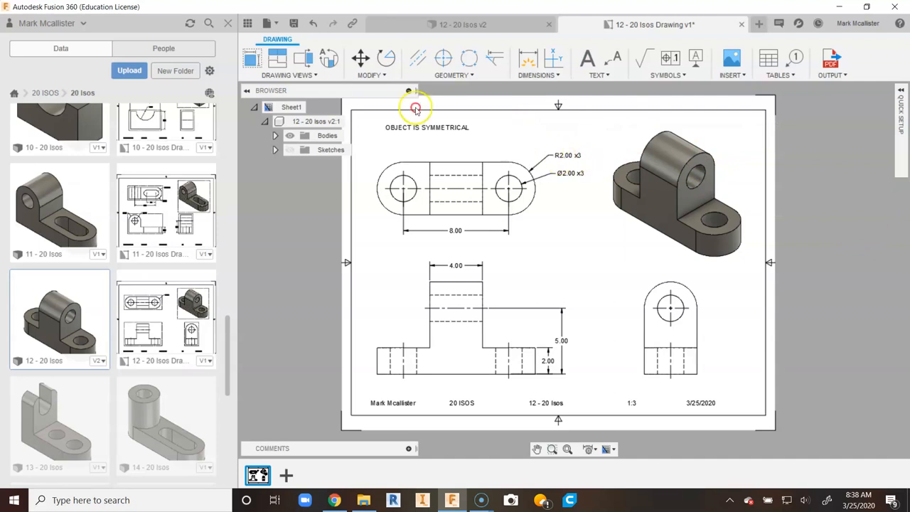
pyautogui.rightClick(523, 136)
pyautogui.rightClick(528, 135)
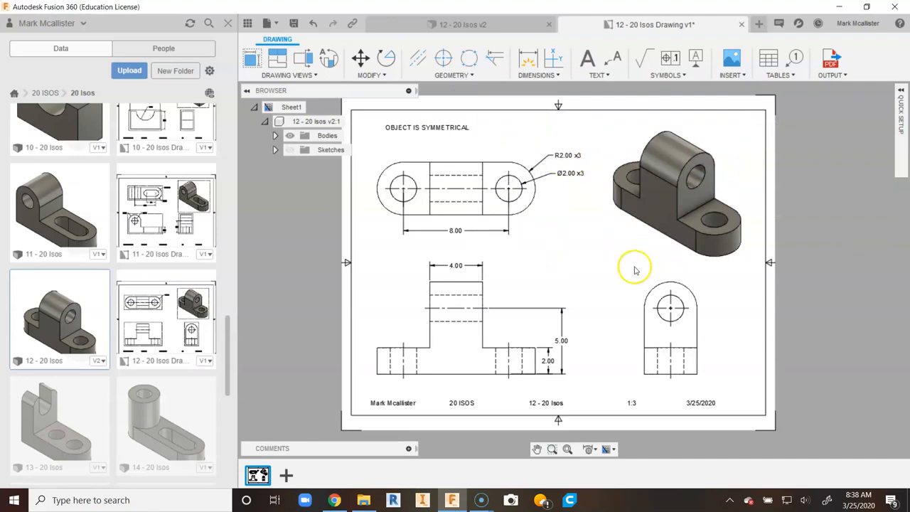
# Step: Move the symmetry note slightly down and to the left, closer to the top view
pyautogui.click(455, 127)
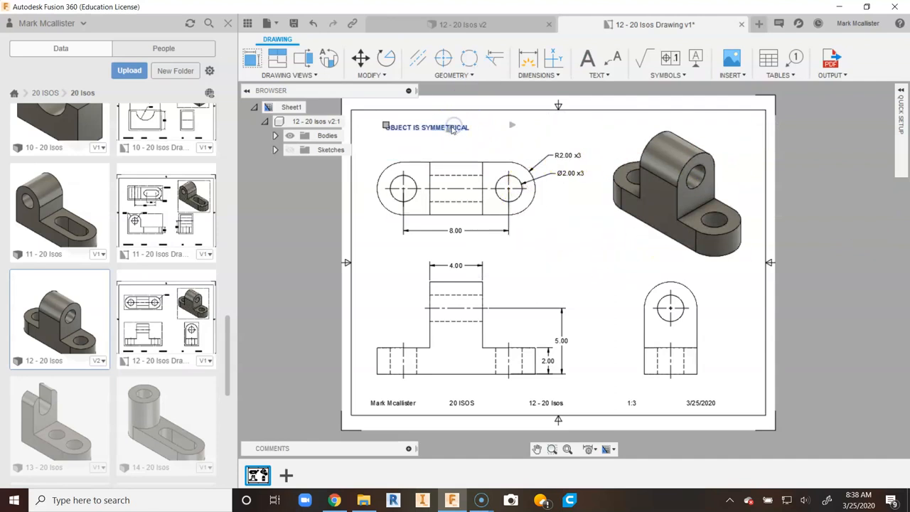
pyautogui.click(386, 126)
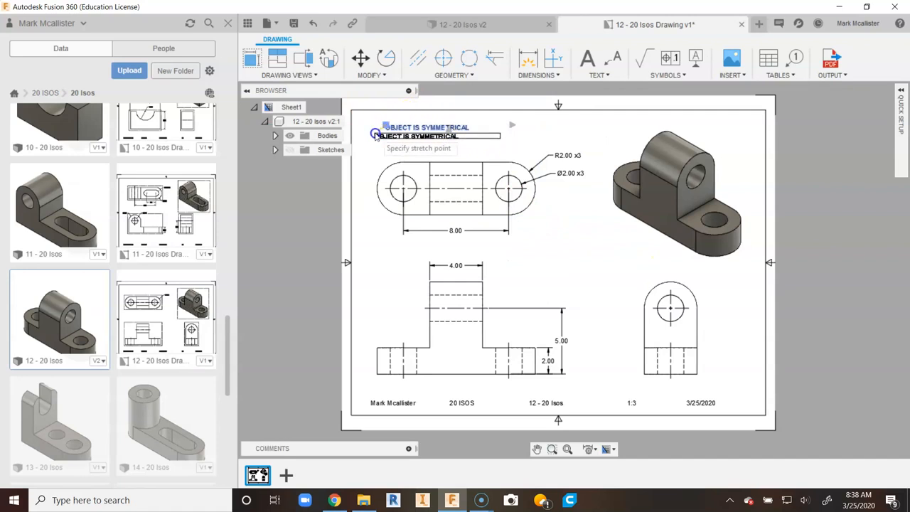
pyautogui.click(375, 136)
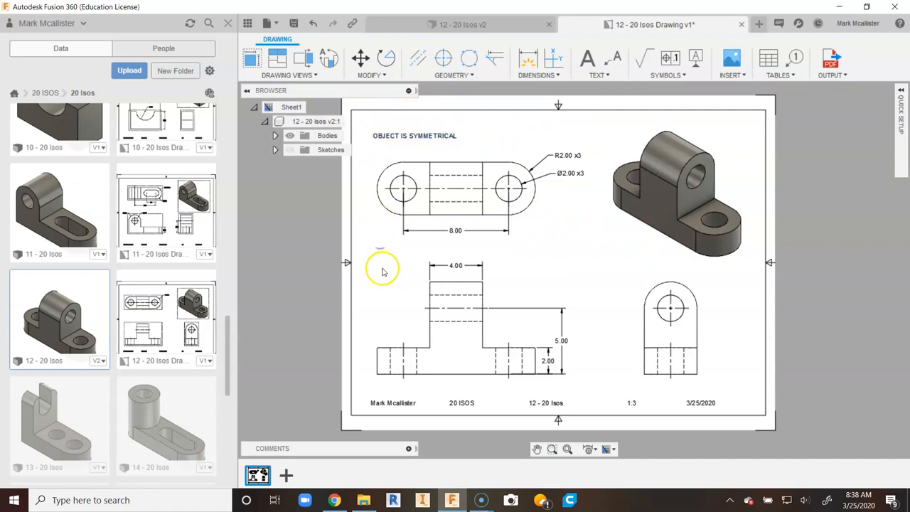